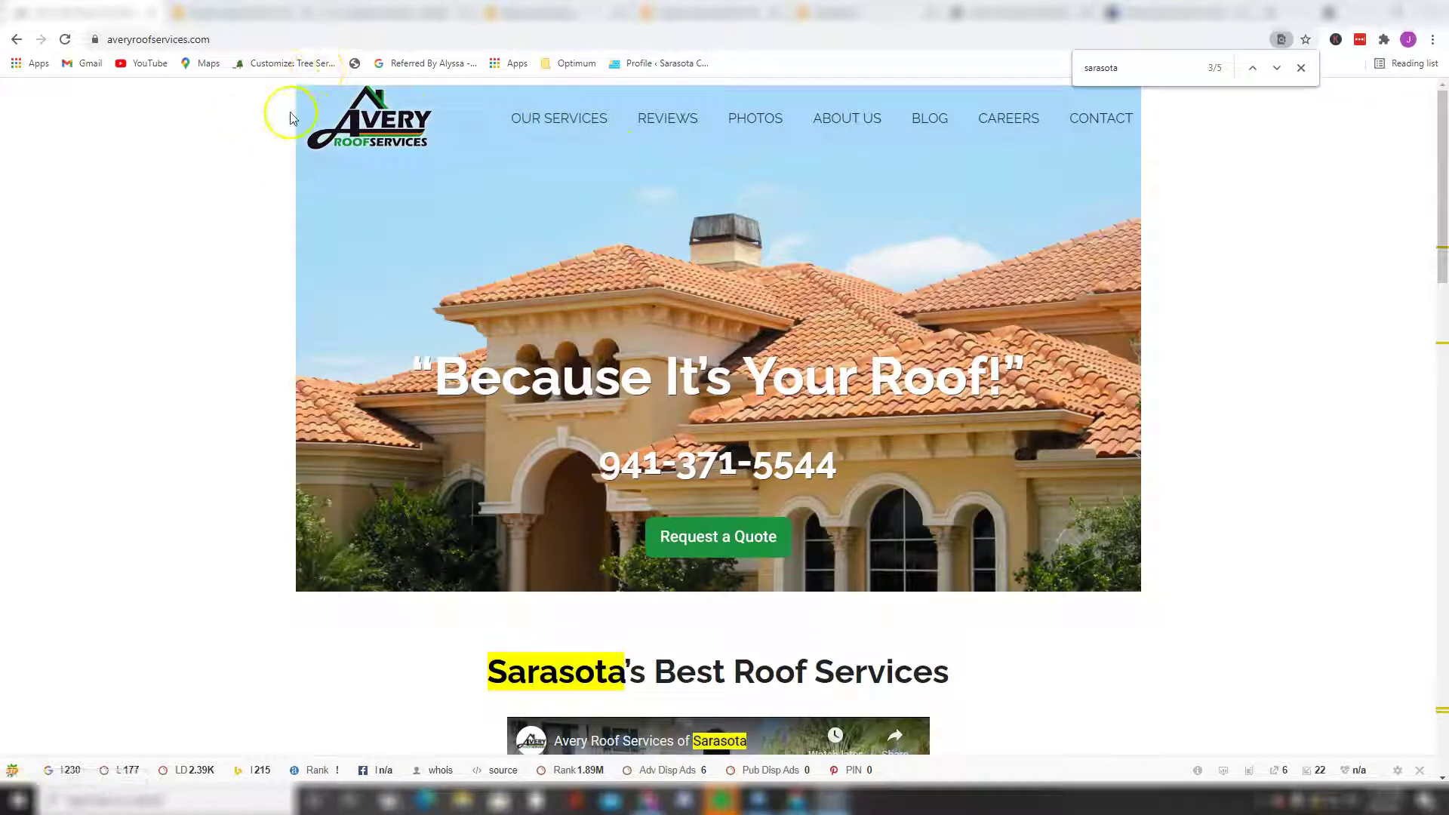
# - Scroll through the Avery Roof Services homepage, checking the highlighted 'sarasota' matches
pyautogui.scroll(-5, 578, 256)
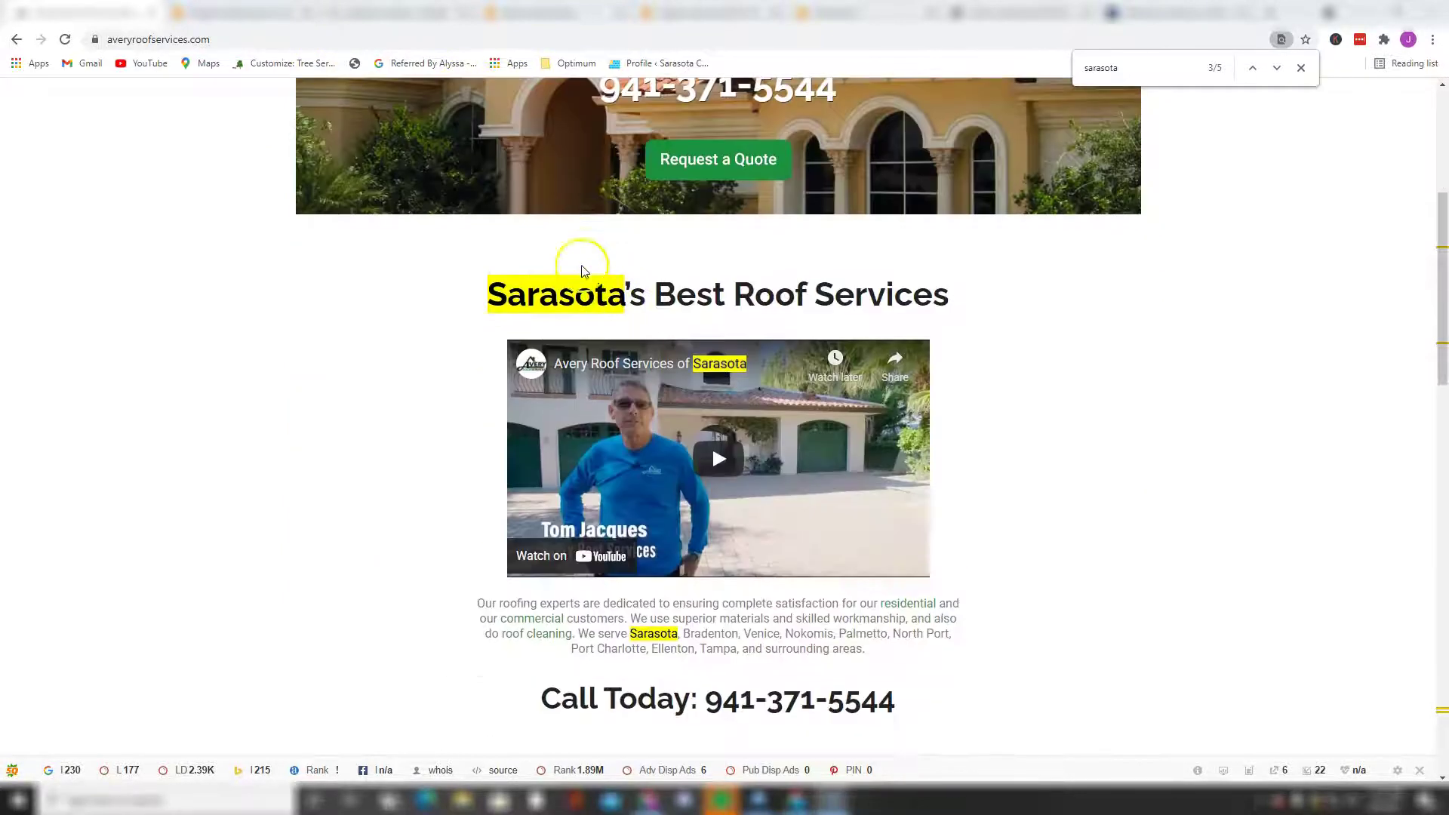
pyautogui.scroll(-20, 585, 235)
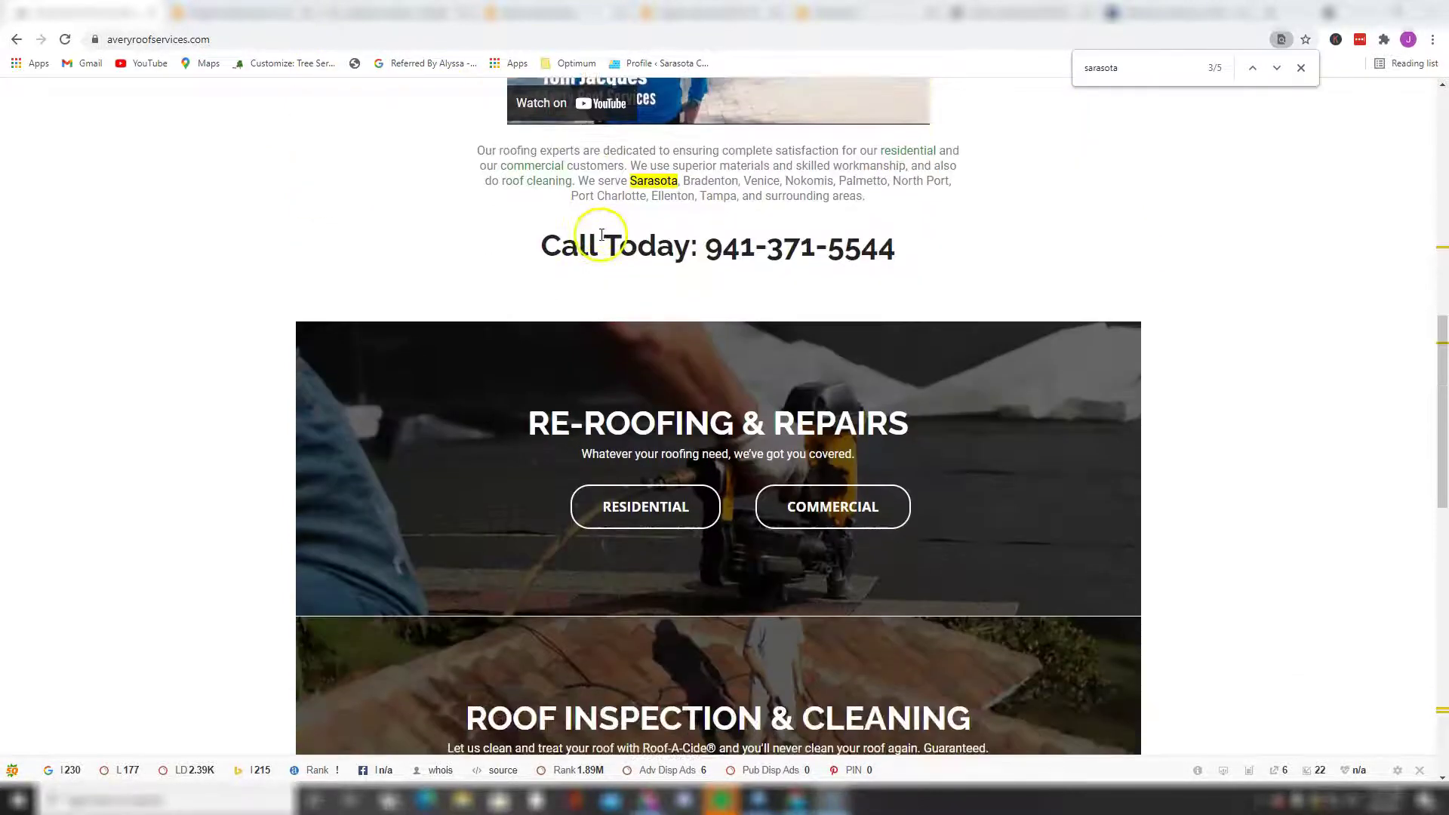
pyautogui.scroll(8, 760, 338)
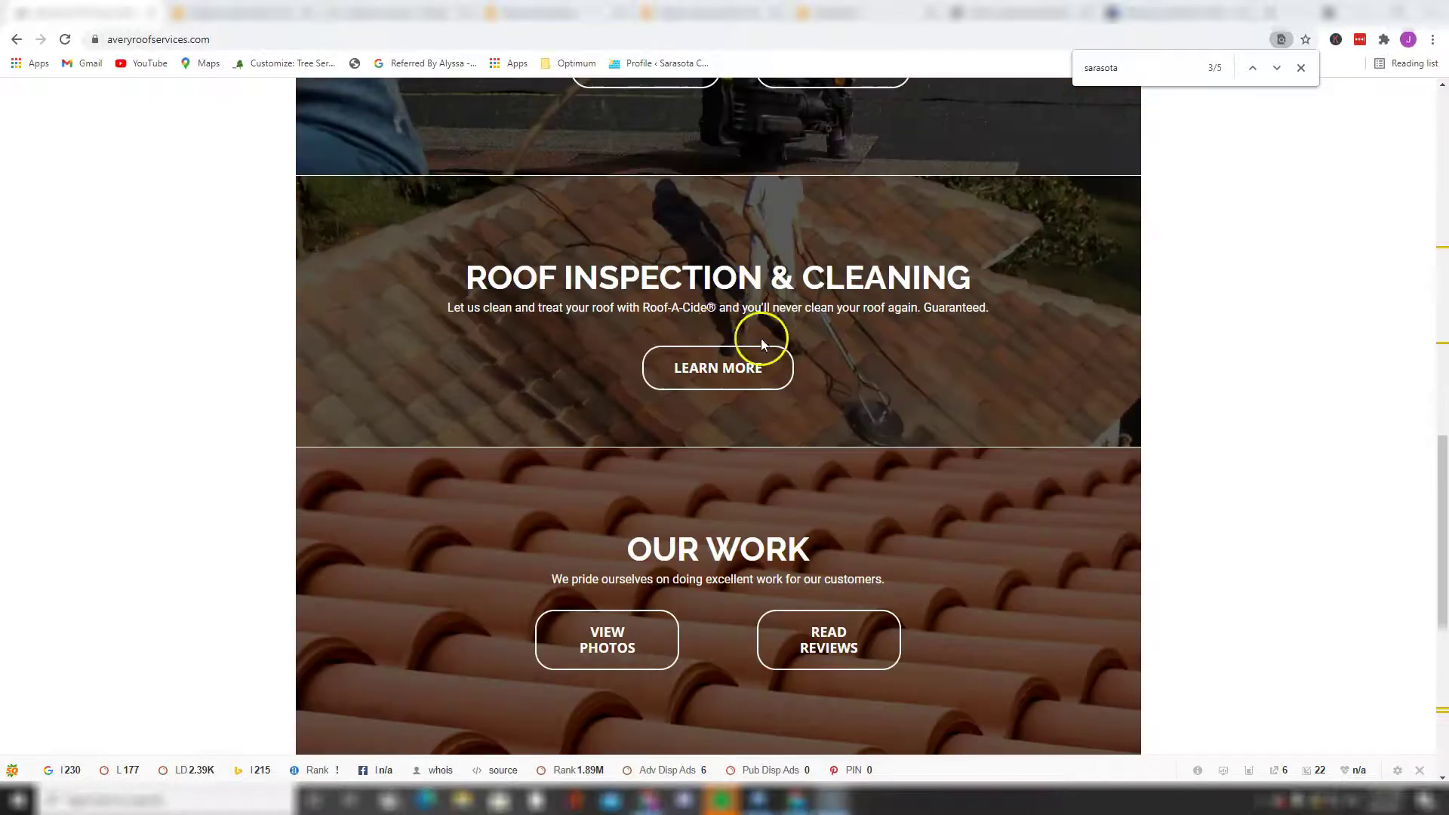
pyautogui.scroll(11, 722, 325)
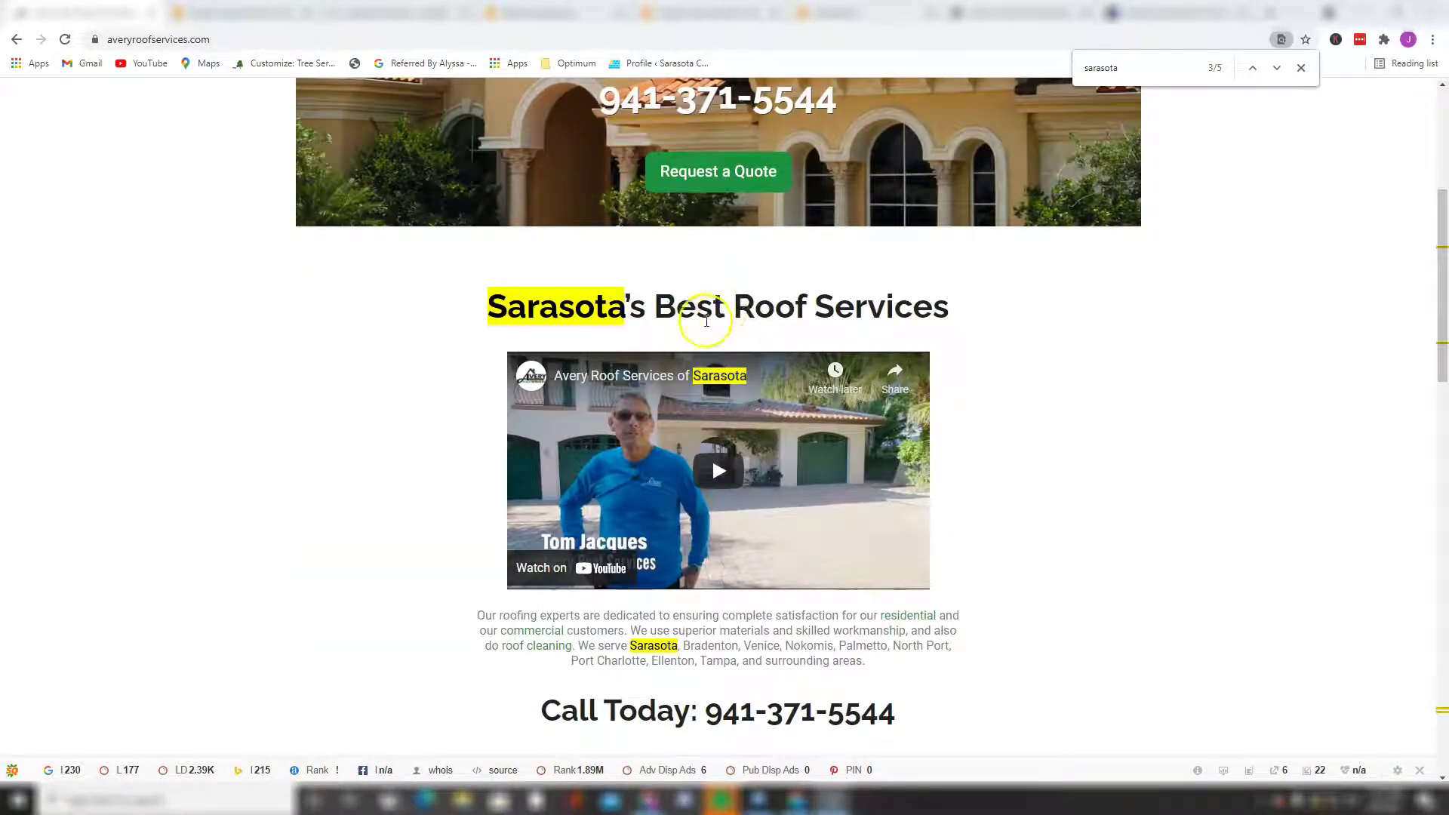
pyautogui.scroll(-6, 687, 602)
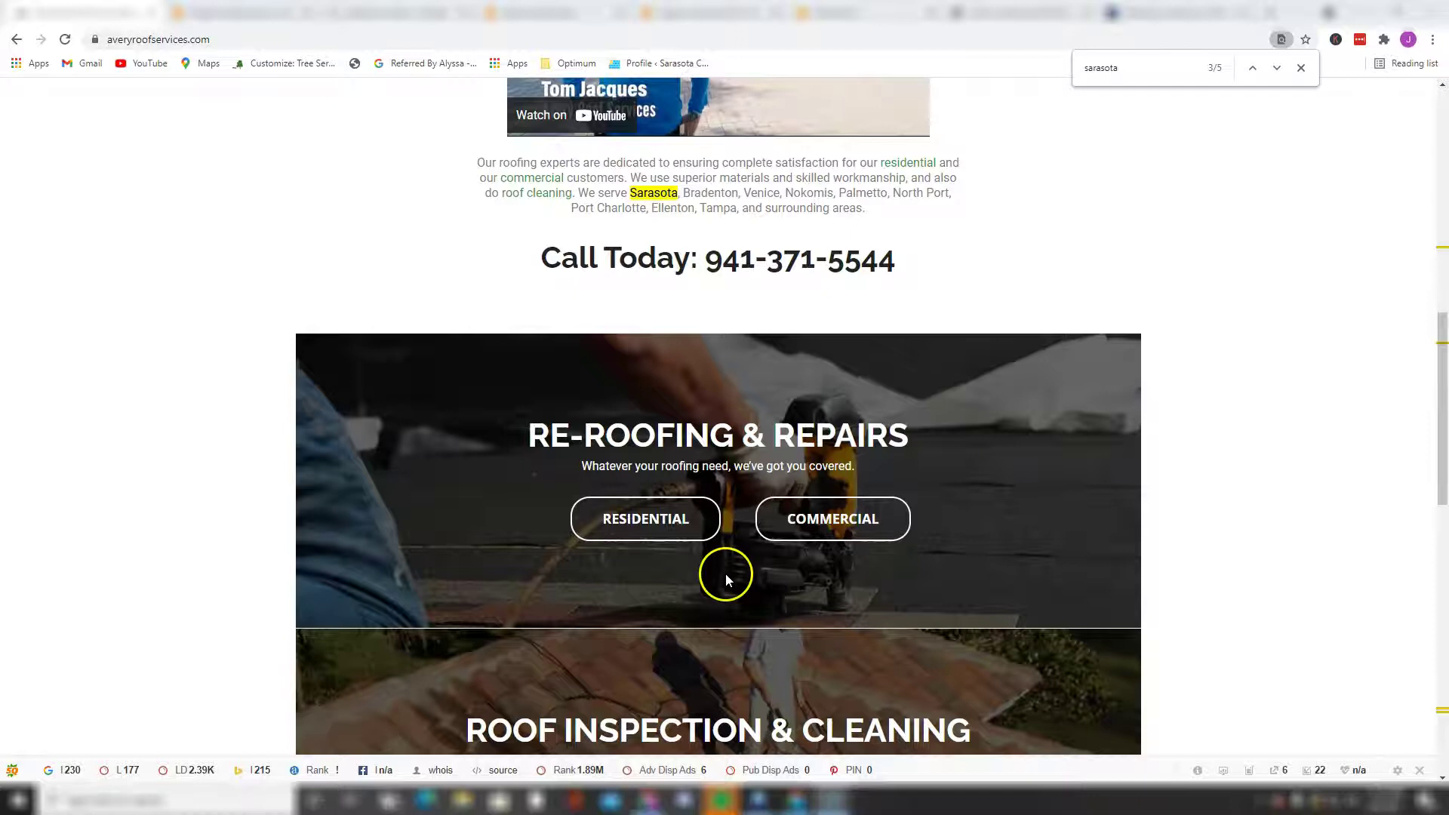
pyautogui.scroll(-6, 699, 547)
pyautogui.scroll(-6, 671, 526)
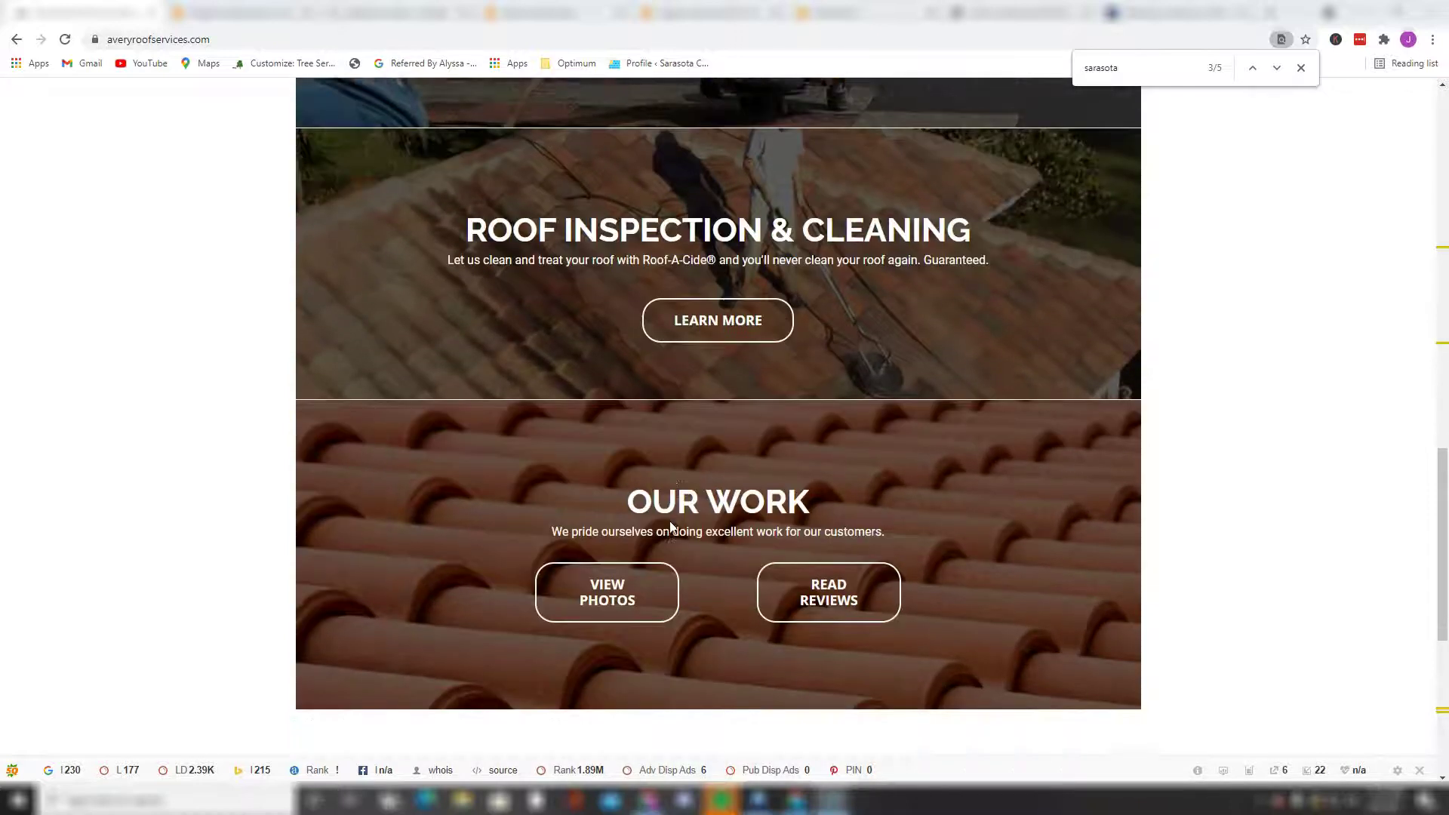
pyautogui.click(690, 537)
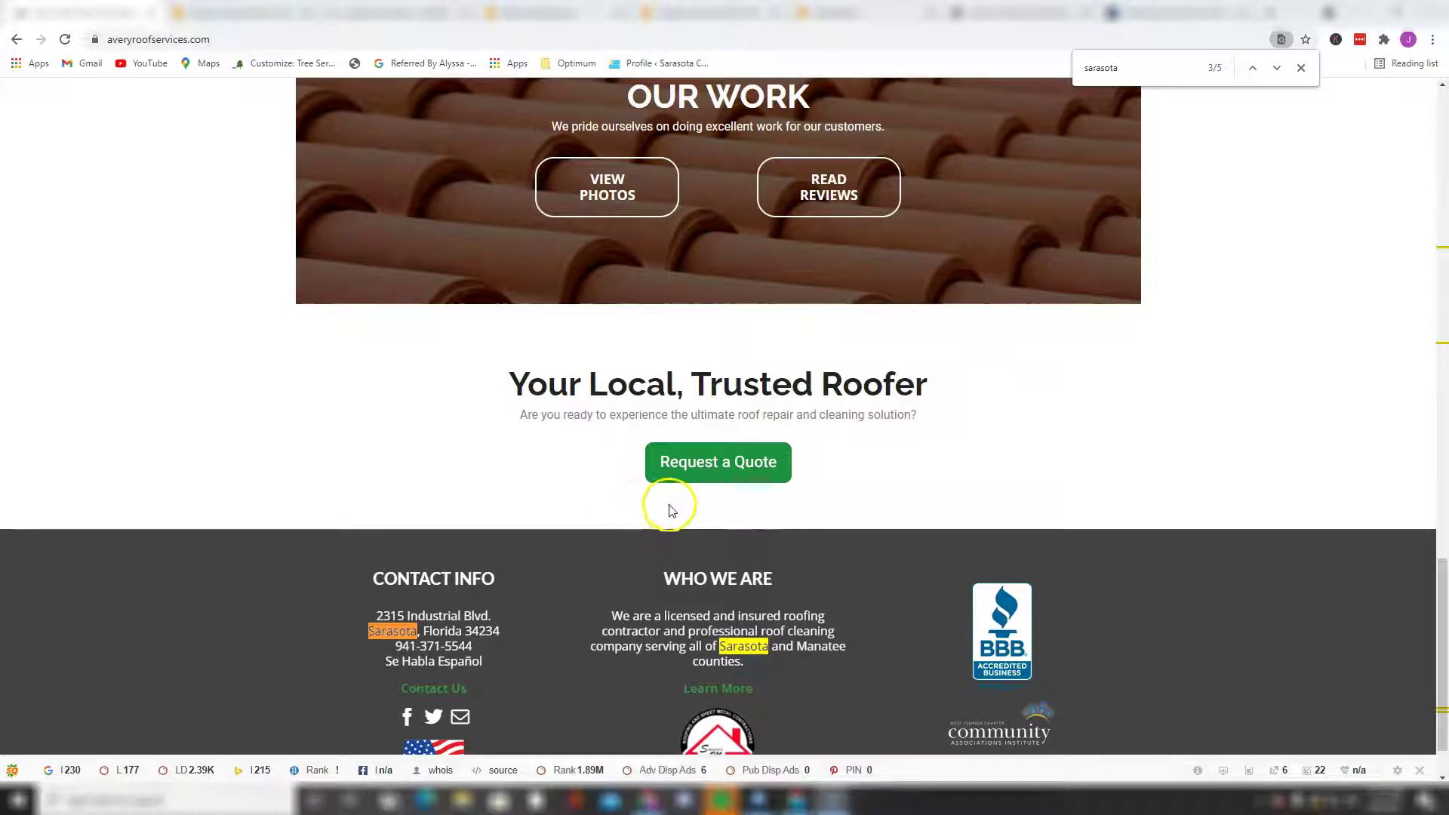
# - Return to the top of the page and bring up the Google results for 'sarasota roofing'
pyautogui.scroll(10, 658, 505)
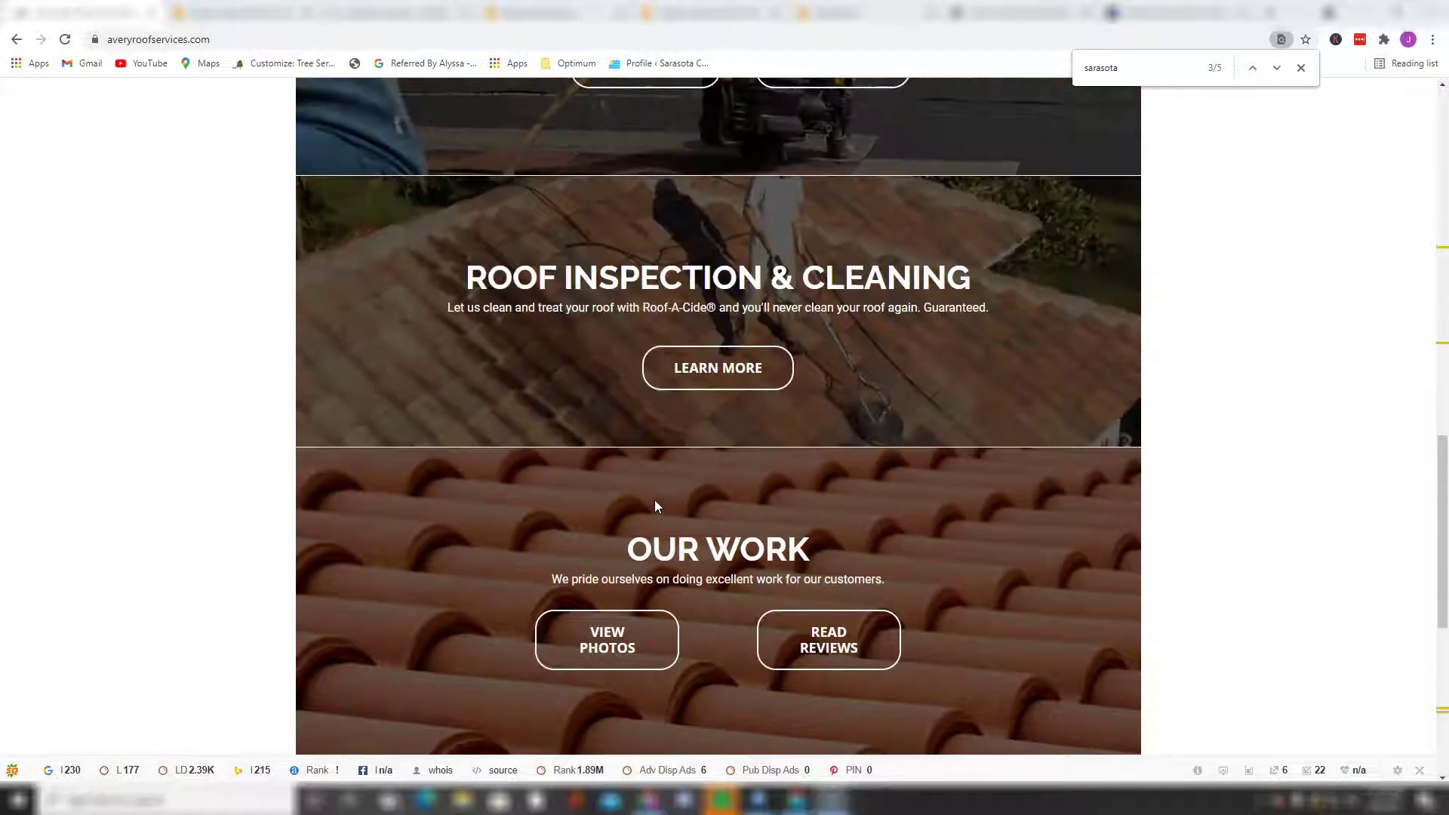
pyautogui.scroll(7, 620, 492)
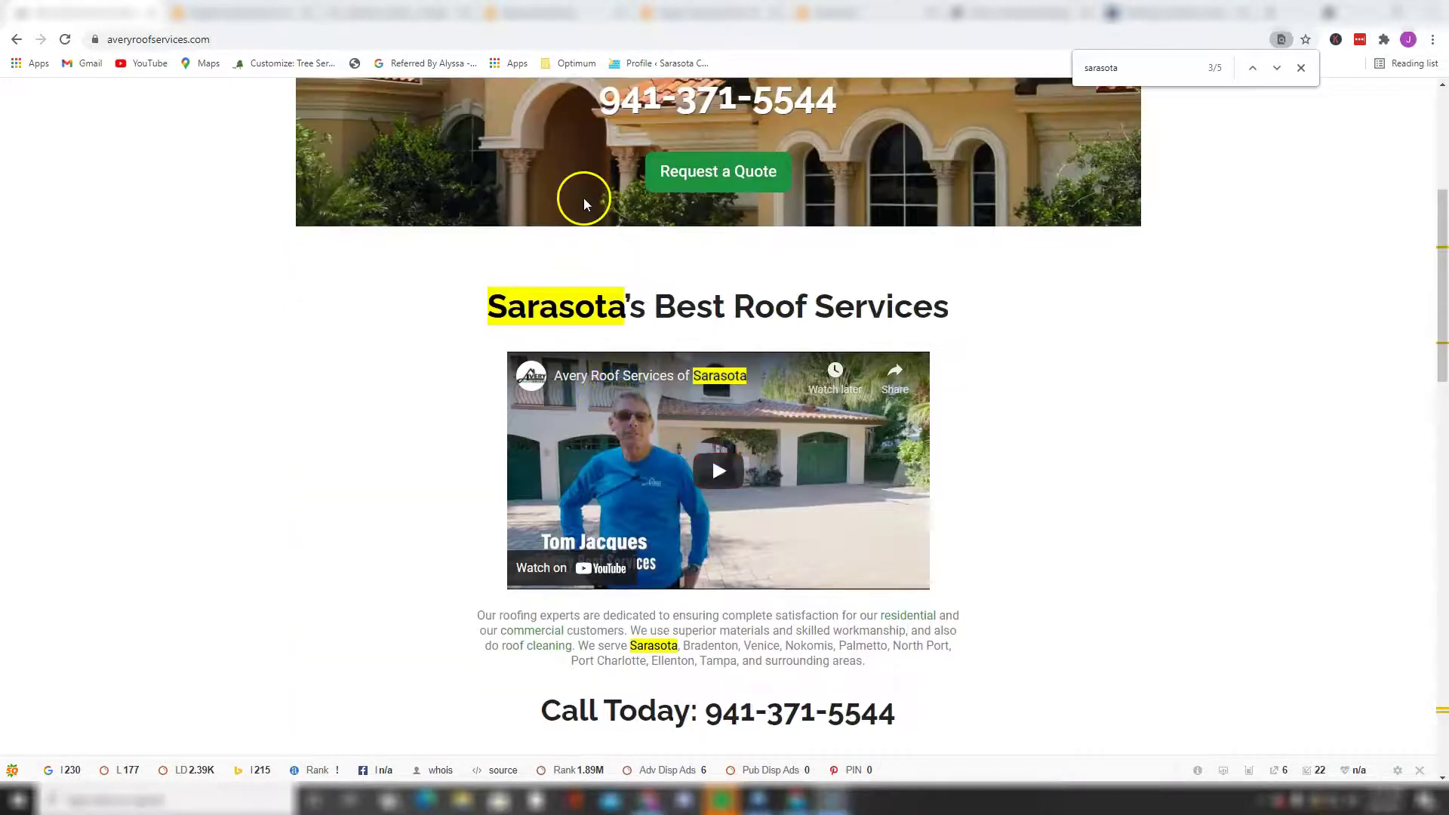
pyautogui.click(392, 13)
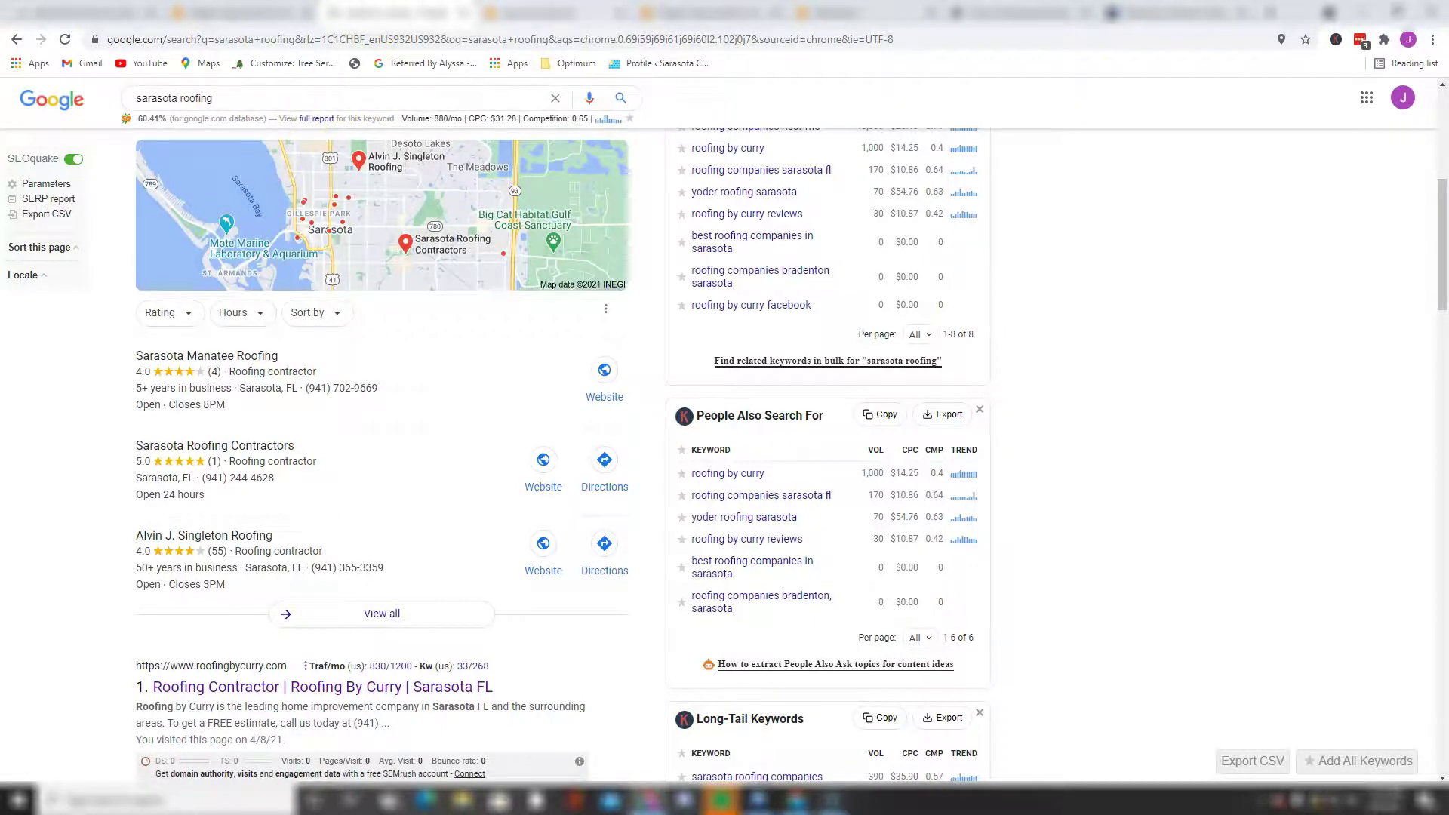
# - Switch to the Ahrefs 'sarasota roofing' overview showing difficulty 10, volume 200 and CPC $6.00
pyautogui.hotkey('ctrl', 'Tab')
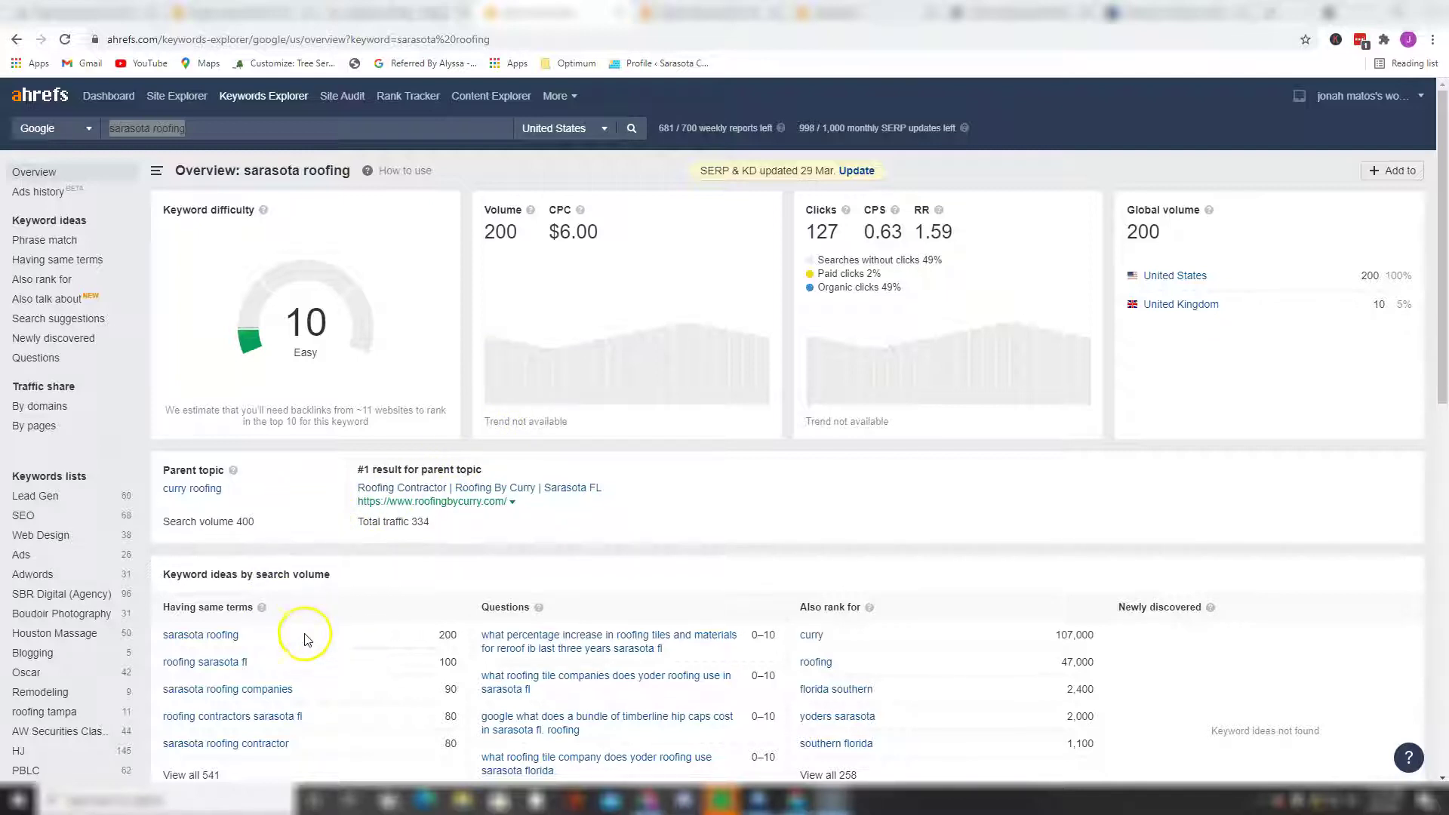
pyautogui.scroll(-2, 292, 541)
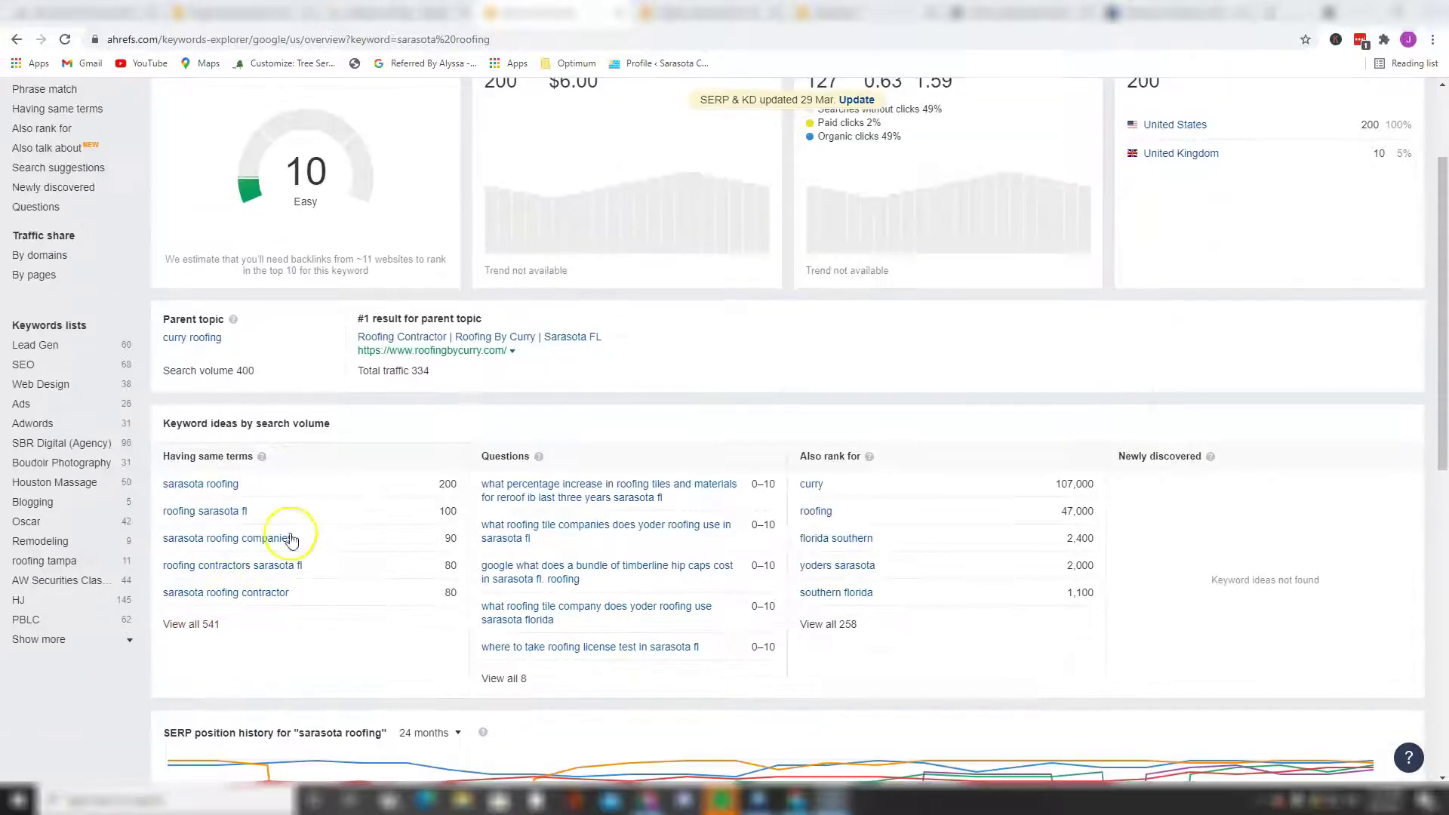
pyautogui.scroll(2, 287, 521)
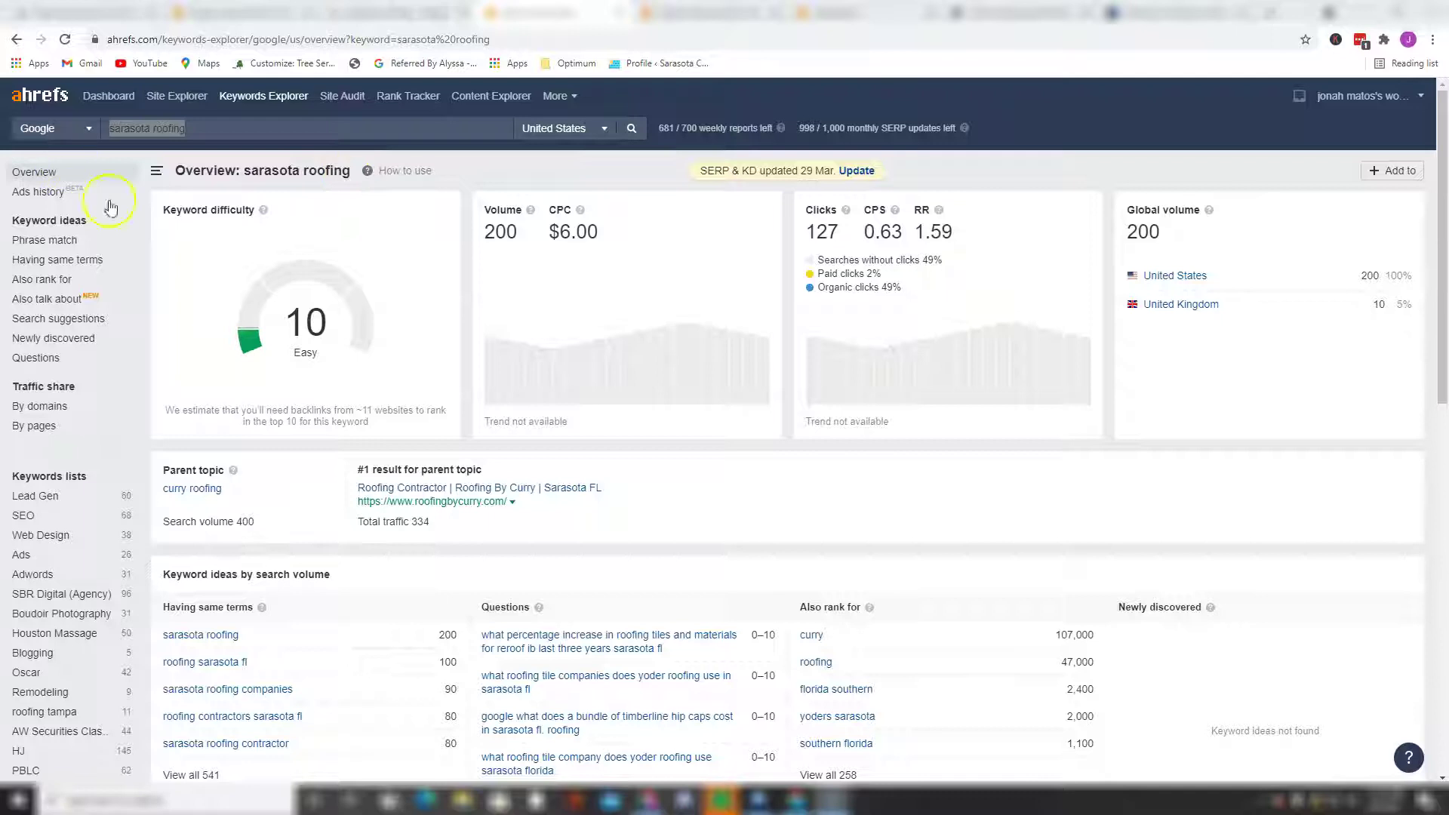
# - Return to the 'sarasota roofing' Google results and look over the top listings
pyautogui.click(392, 12)
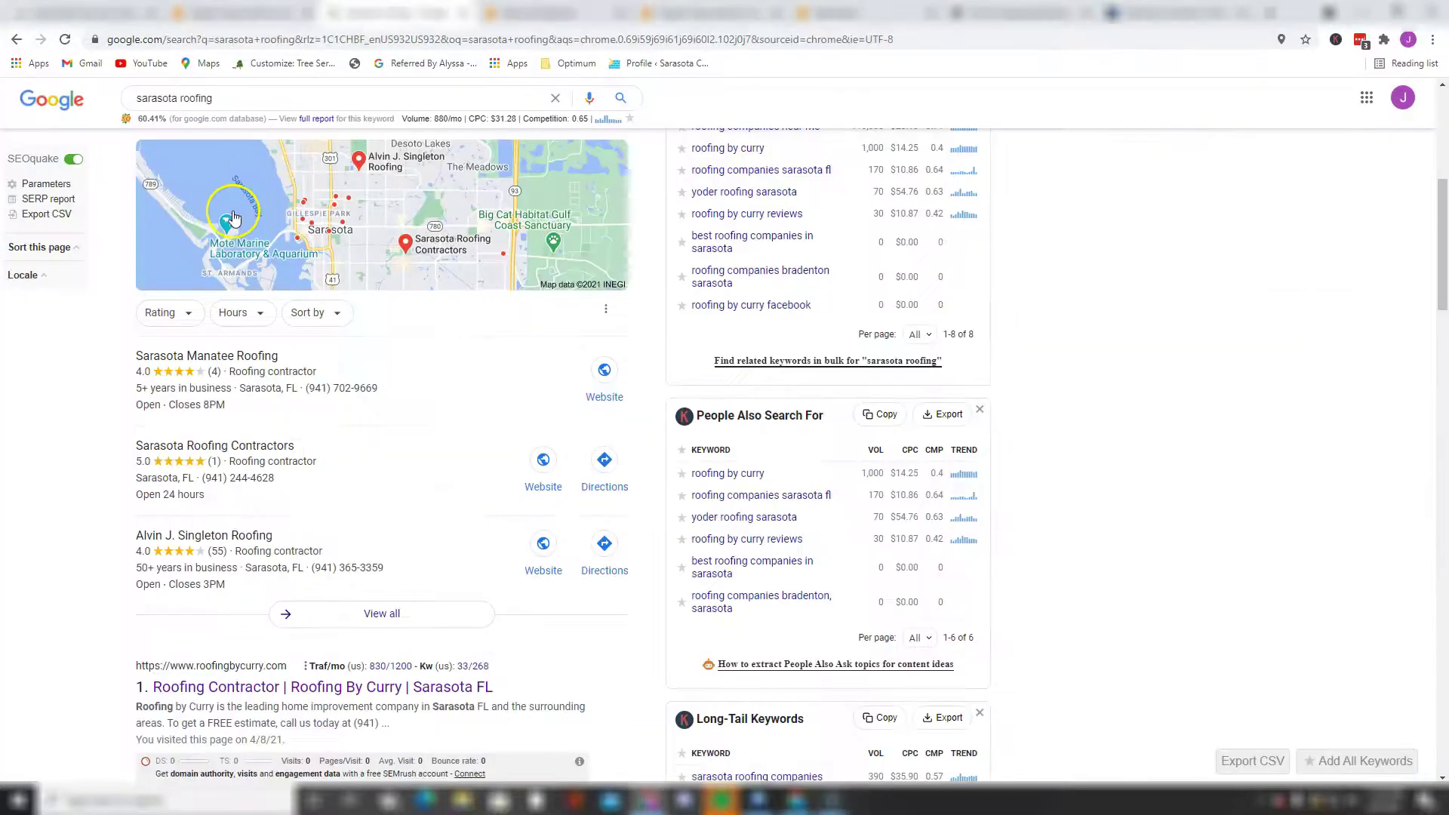
pyautogui.scroll(3, 265, 138)
pyautogui.scroll(3, 266, 138)
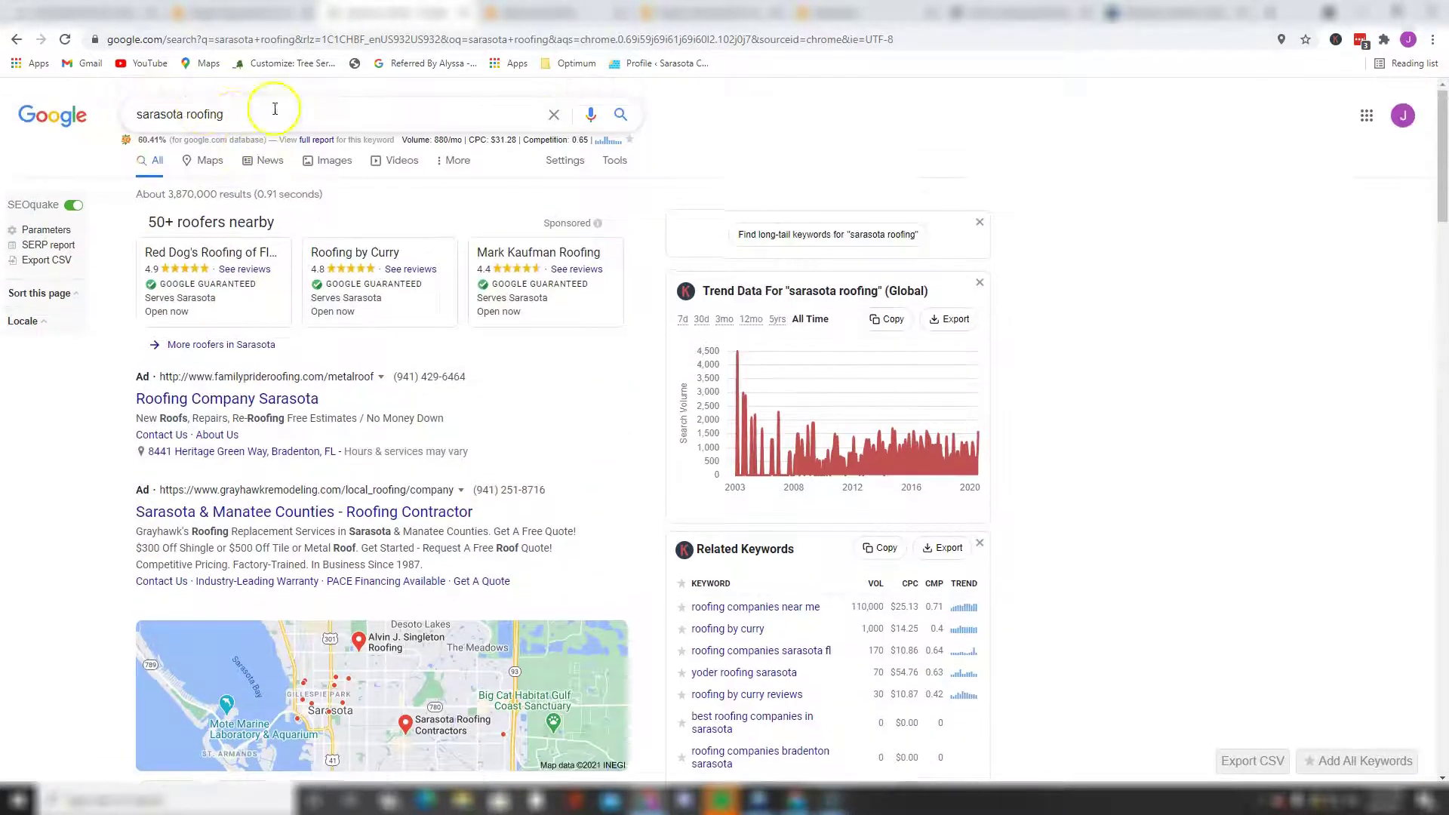
pyautogui.scroll(-9, 194, 389)
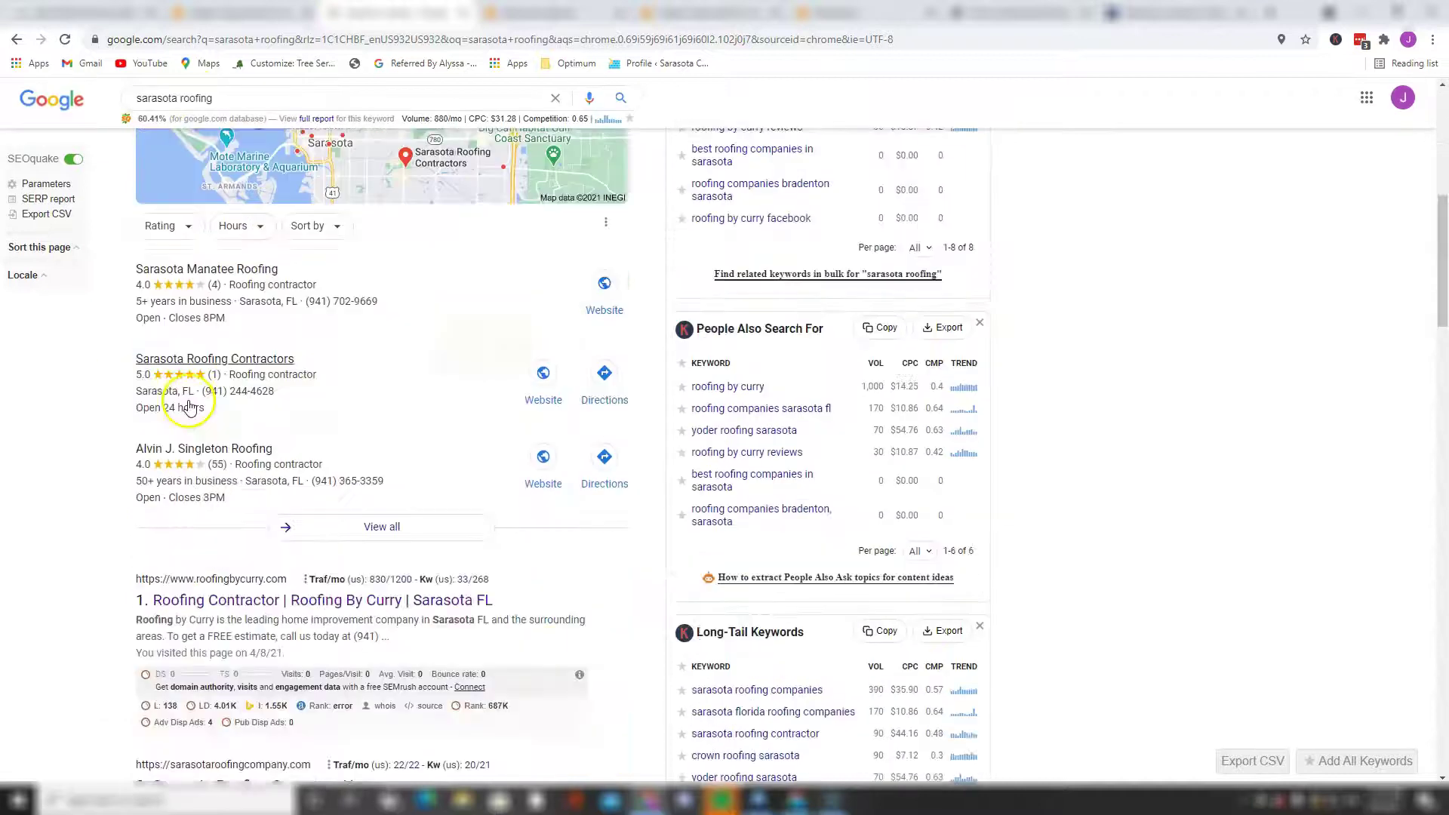
pyautogui.scroll(2, 232, 230)
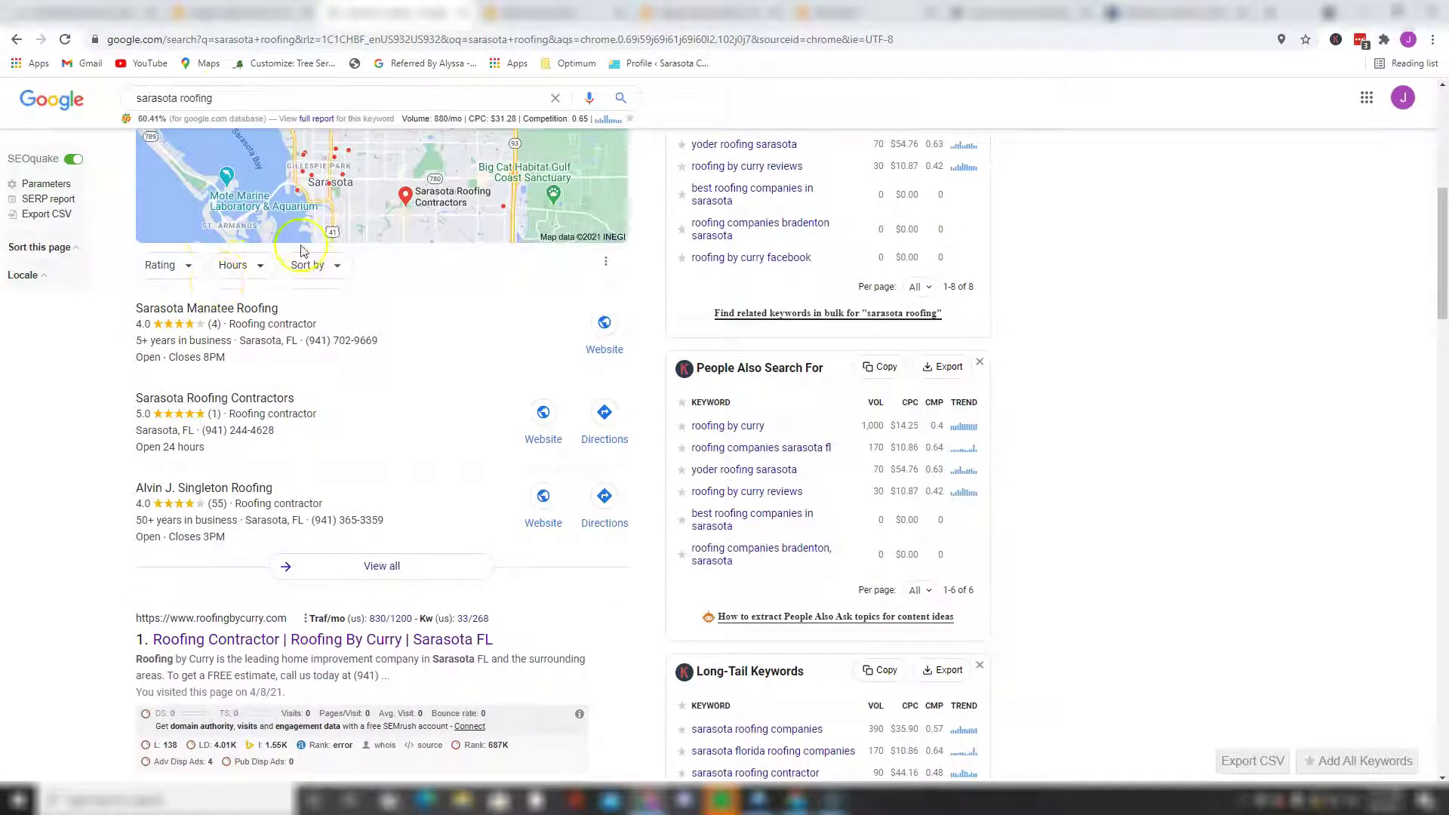
# - Scroll through the competing roofers' organic results to the bottom and back up
pyautogui.scroll(-5, 355, 492)
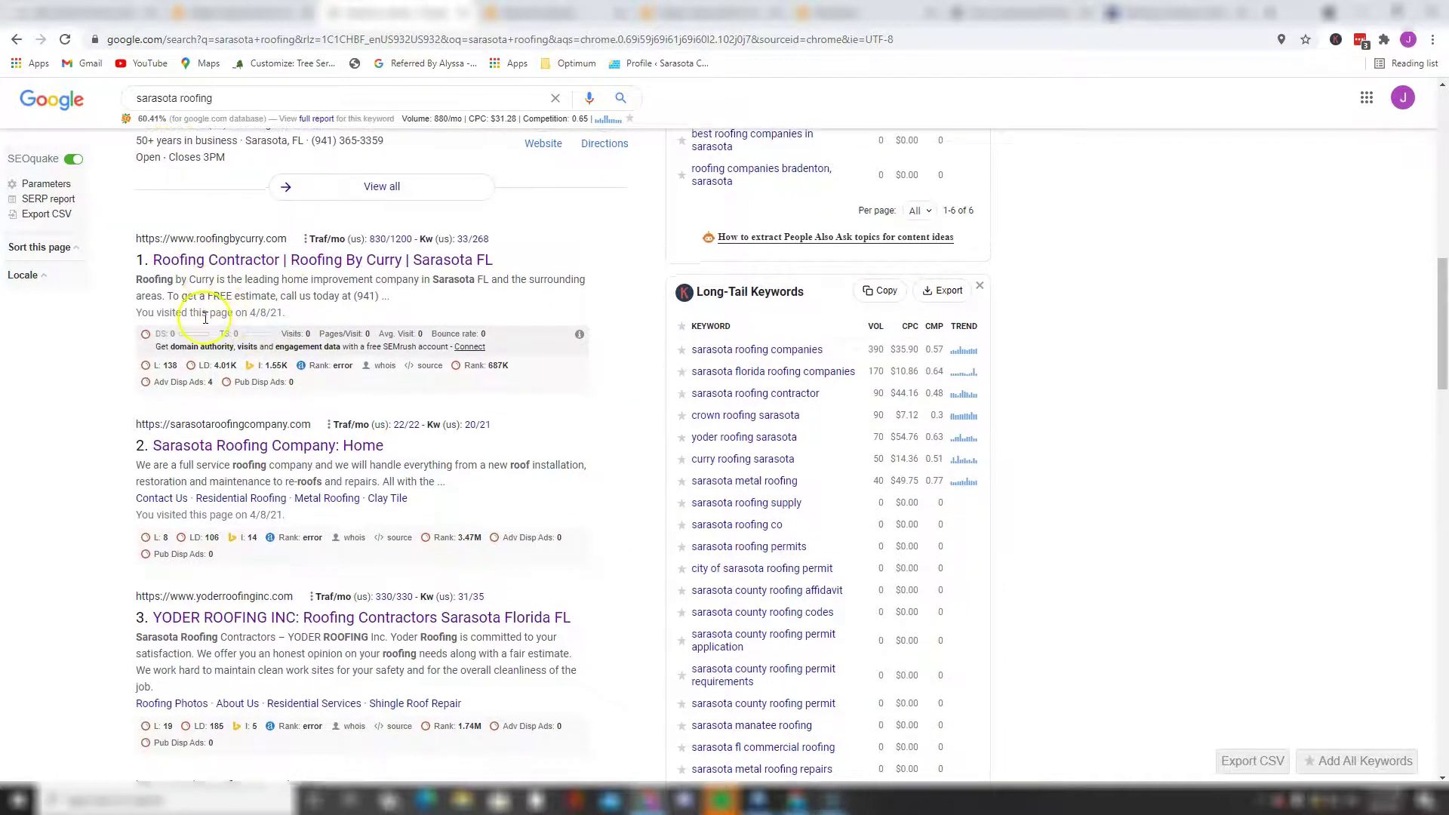
pyautogui.scroll(-15, 210, 295)
pyautogui.scroll(-6, 285, 490)
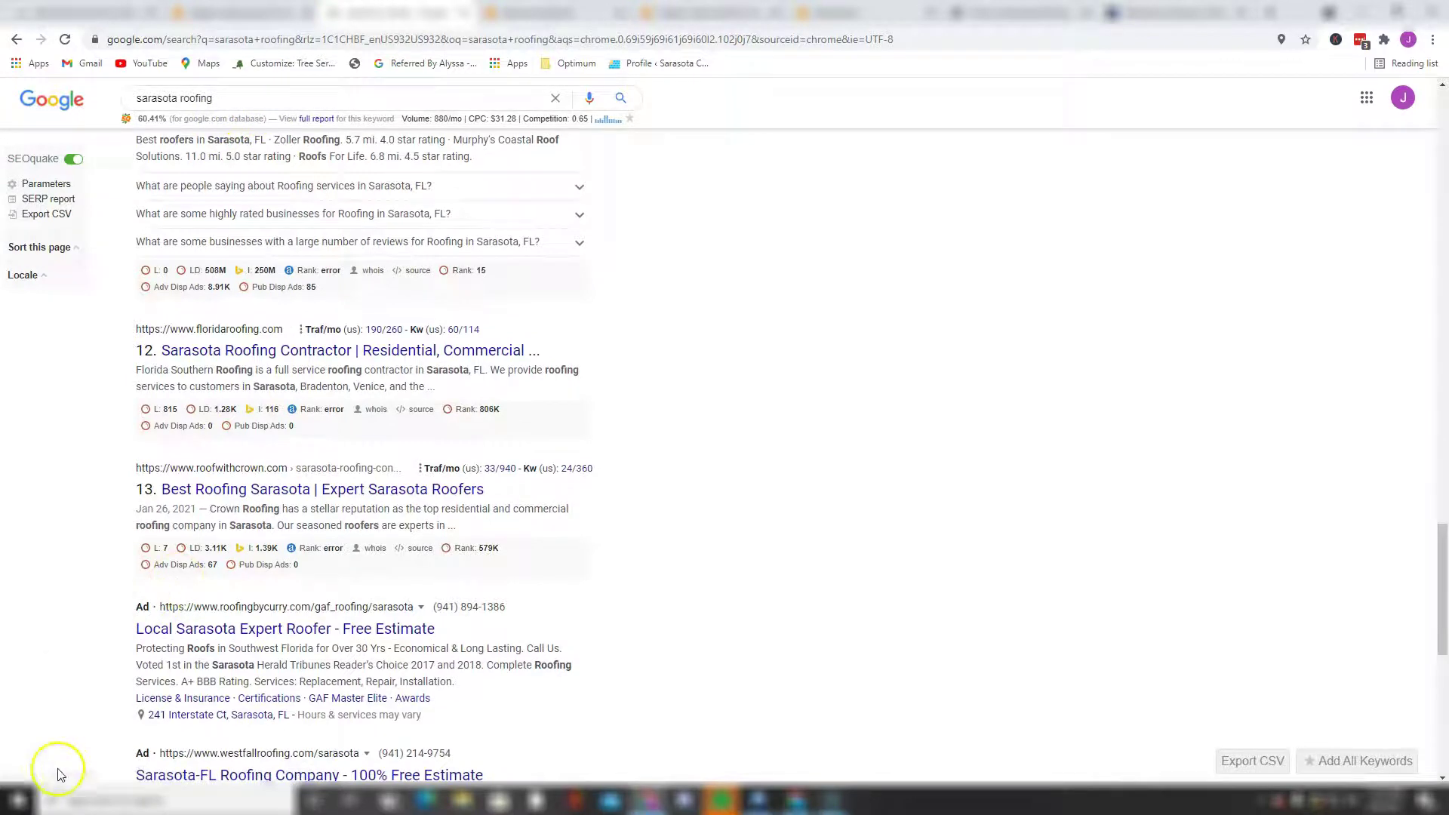
pyautogui.scroll(-3, 103, 677)
pyautogui.scroll(-5, 105, 671)
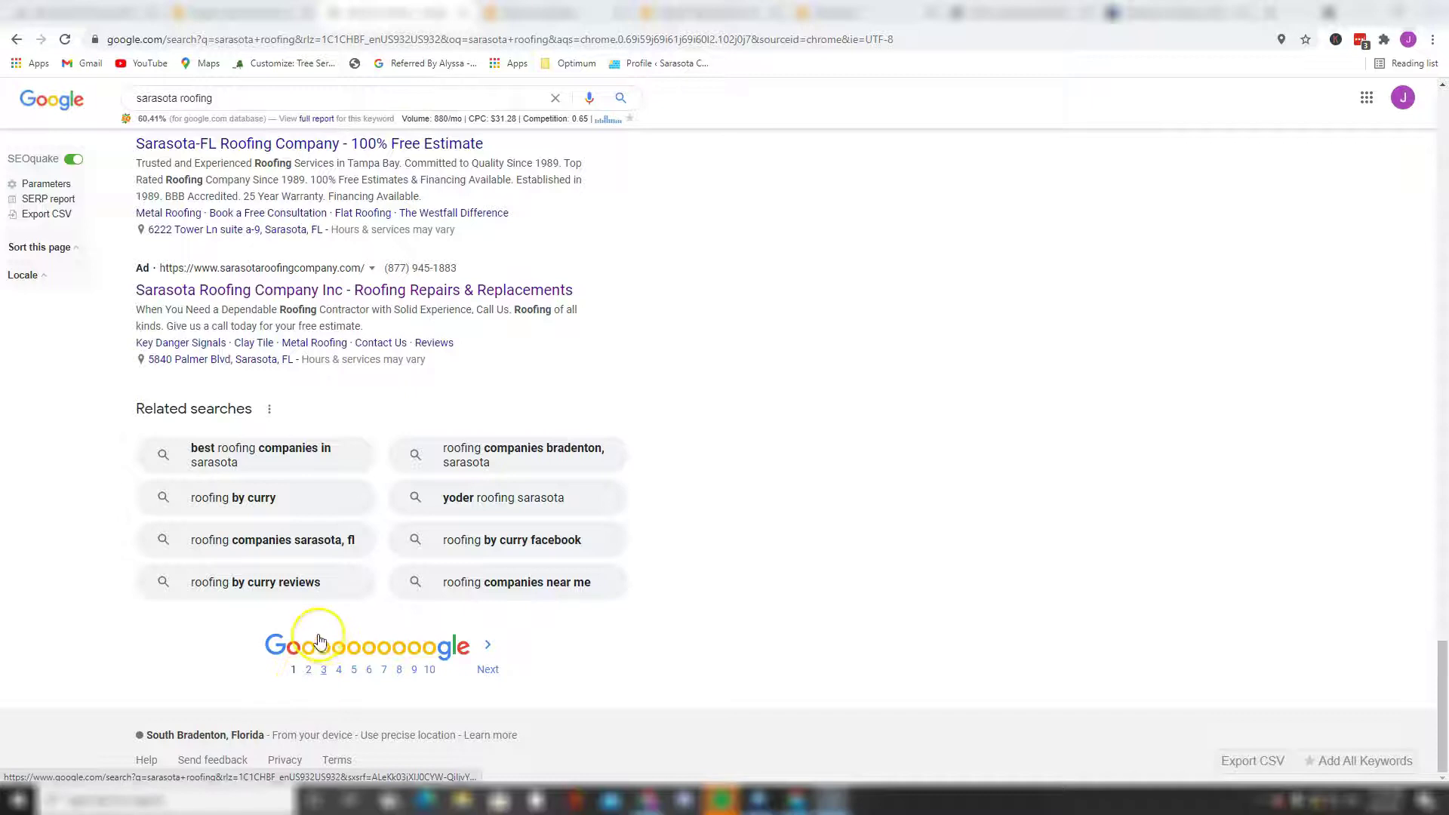
pyautogui.scroll(13, 355, 539)
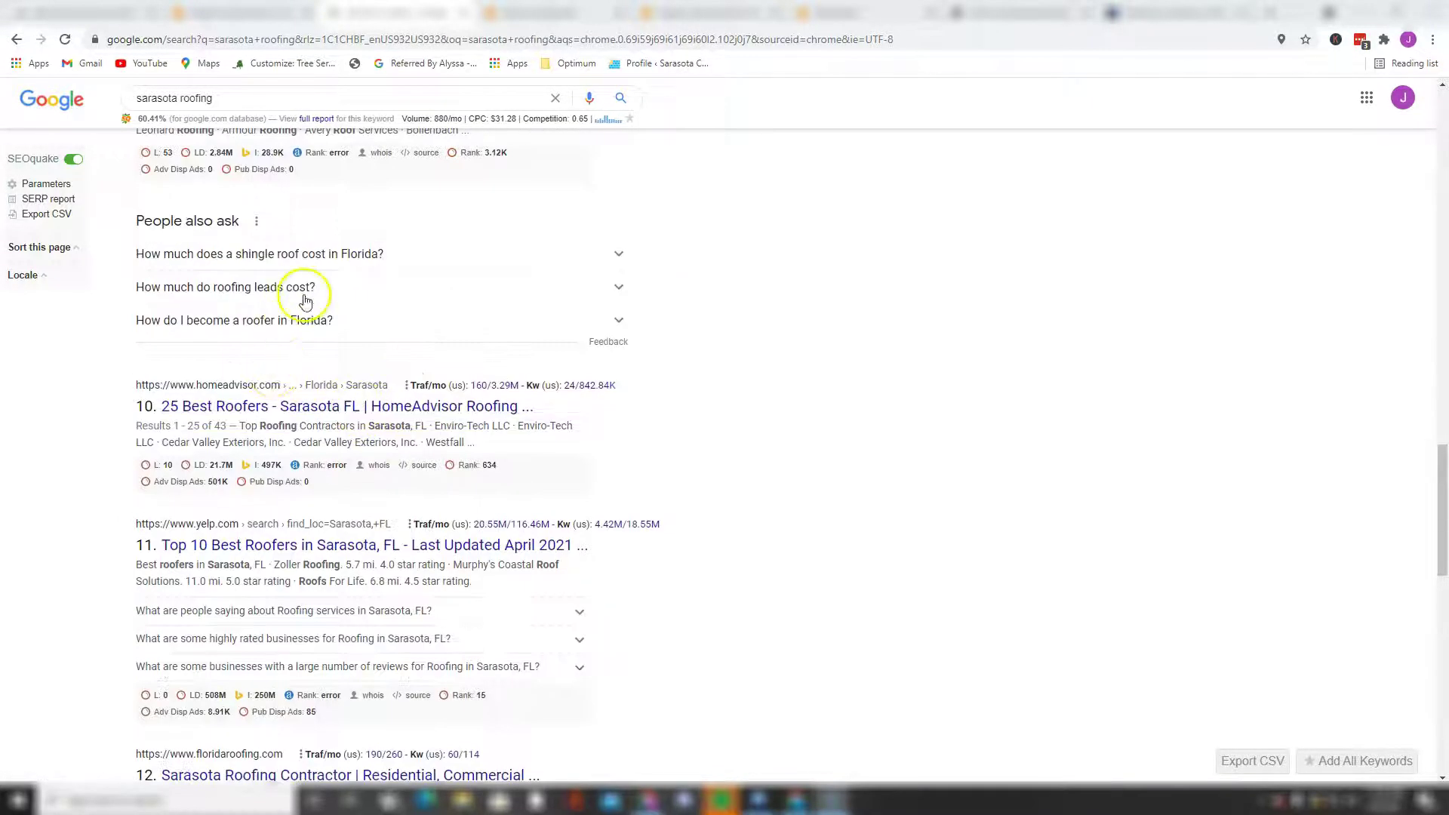
pyautogui.scroll(15, 307, 298)
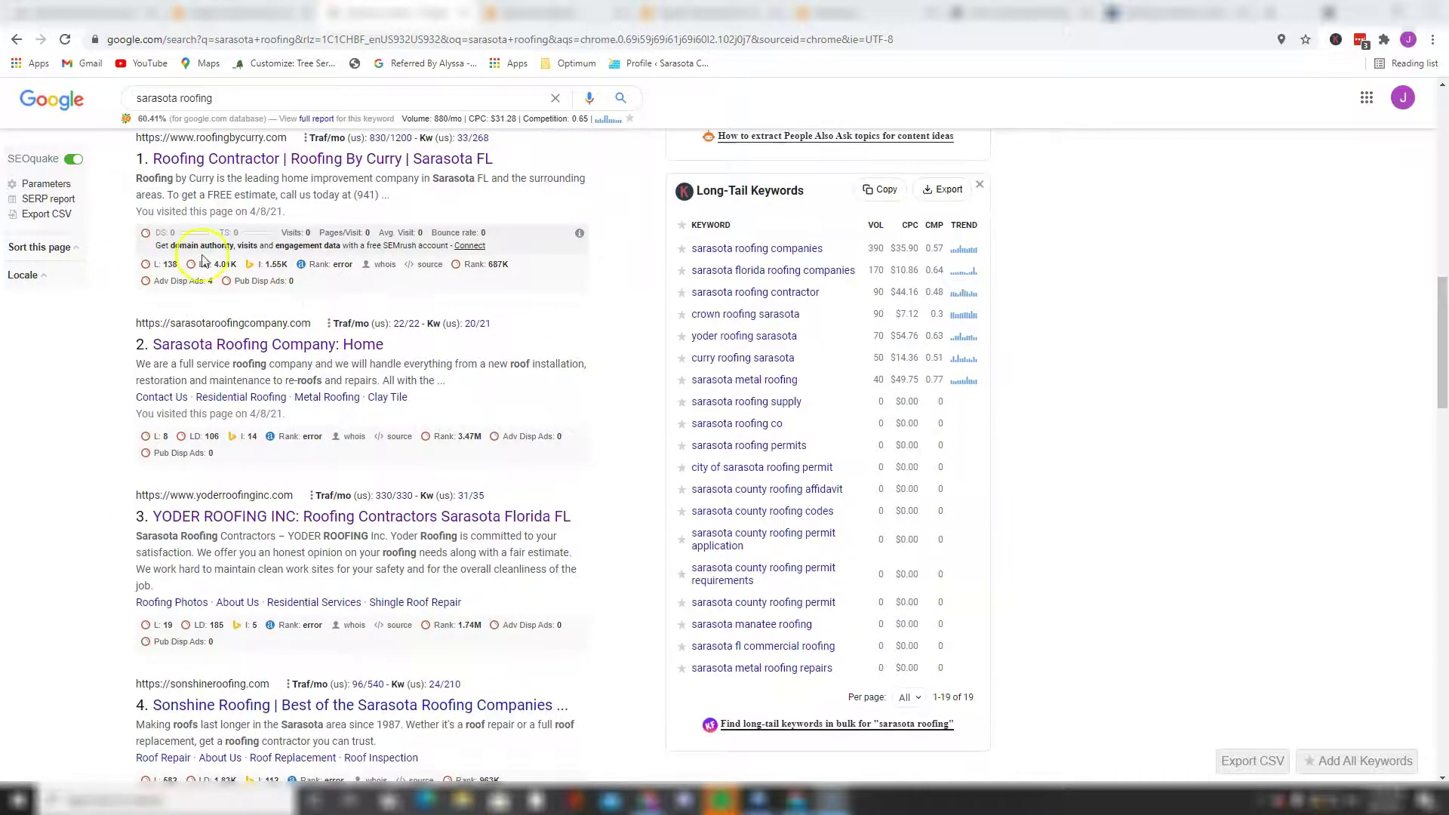
pyautogui.scroll(3, 286, 243)
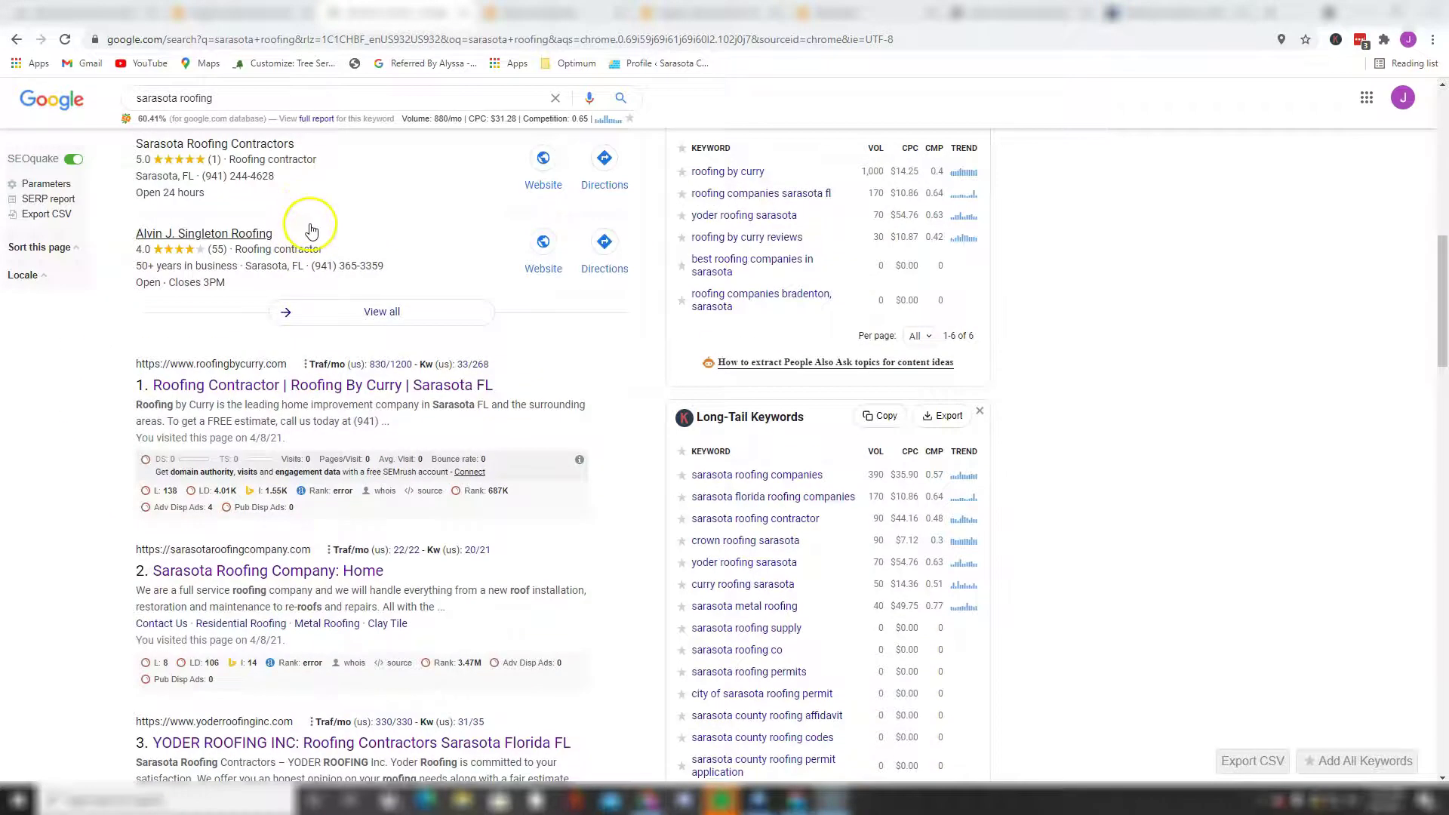
pyautogui.scroll(2, 307, 227)
# - Go back to averyroofservices.com and scroll to its footer about serving Sarasota and Manatee counties
pyautogui.click(98, 13)
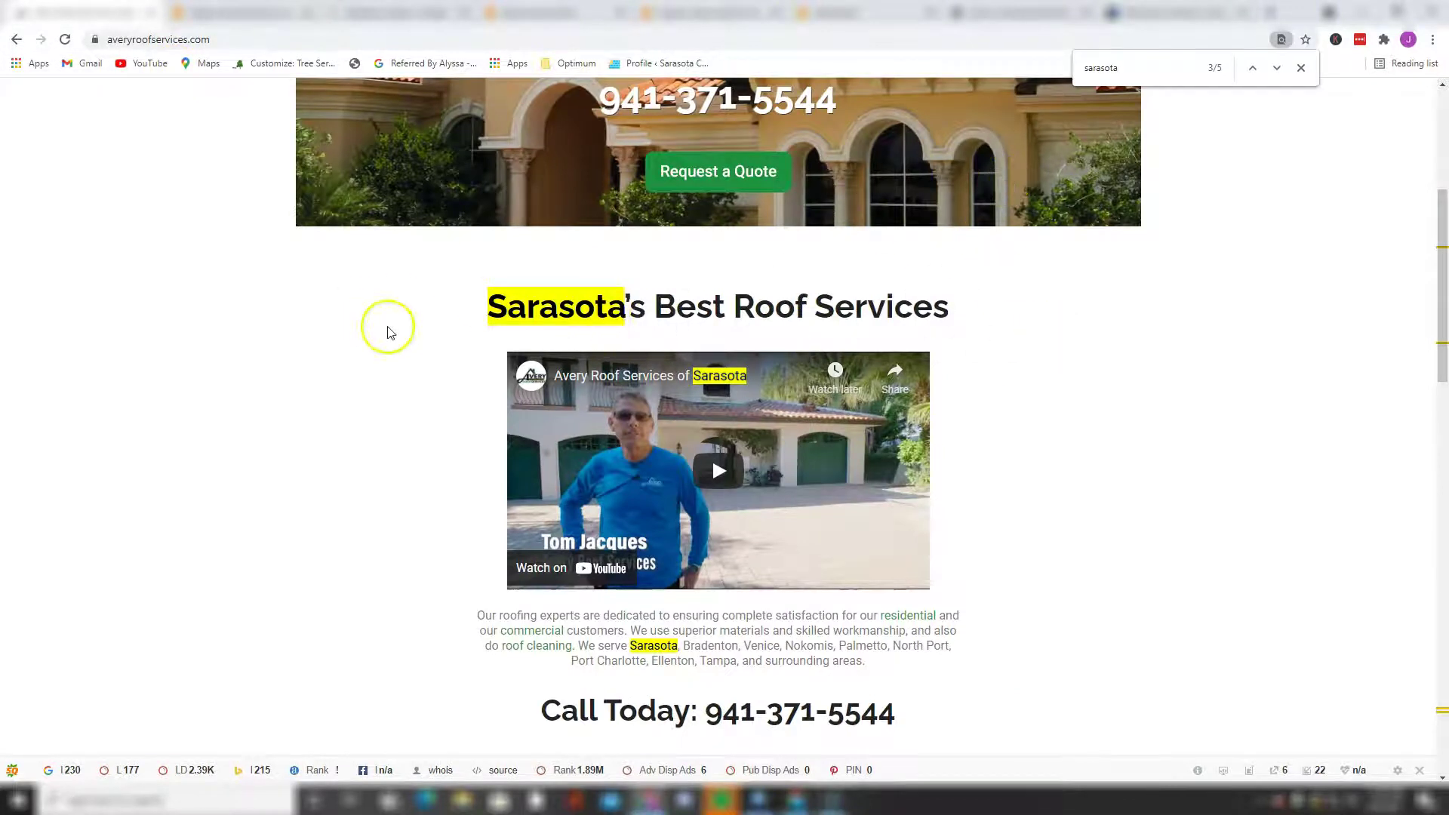
pyautogui.scroll(-3, 837, 339)
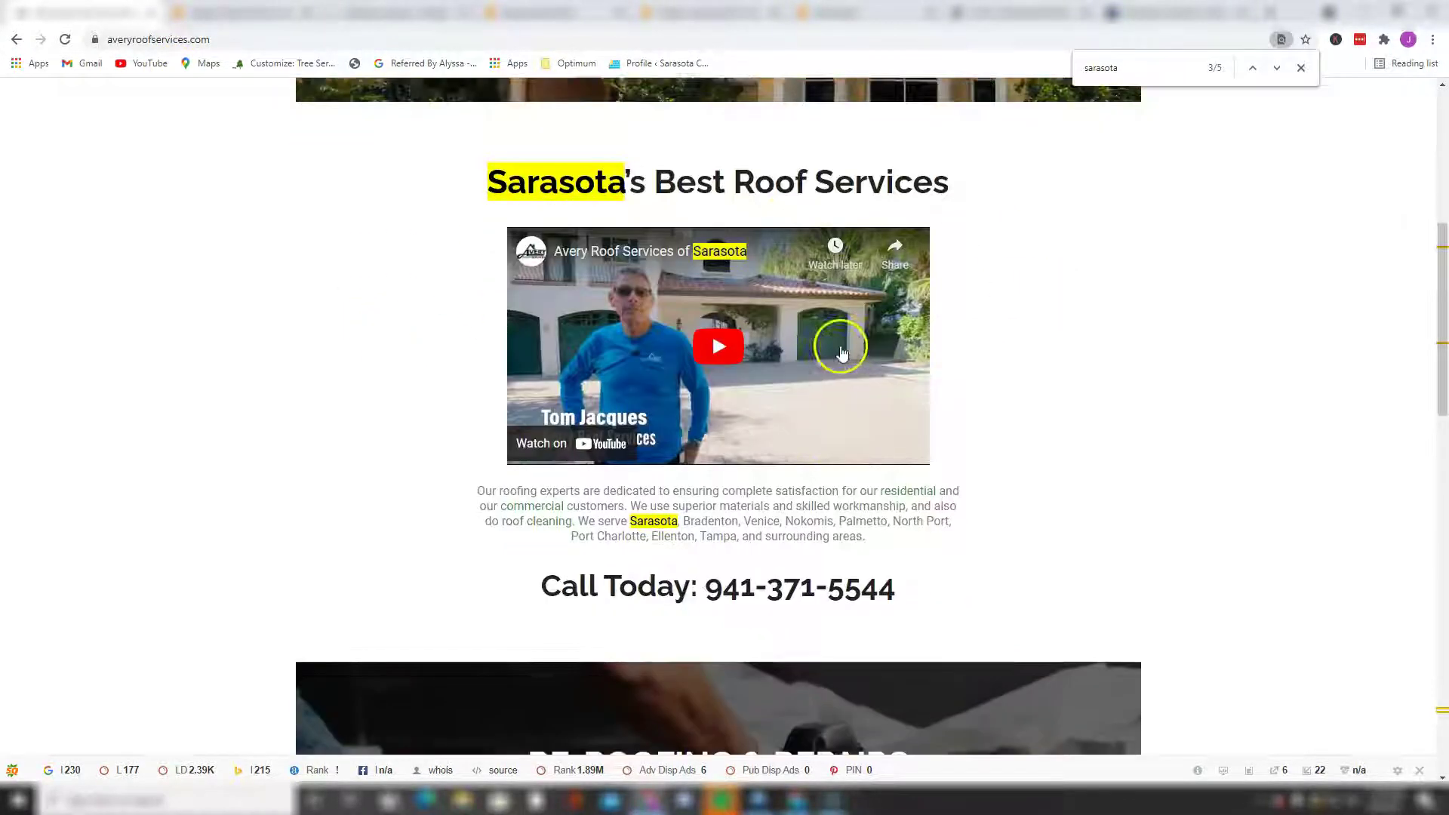
pyautogui.scroll(-10, 690, 423)
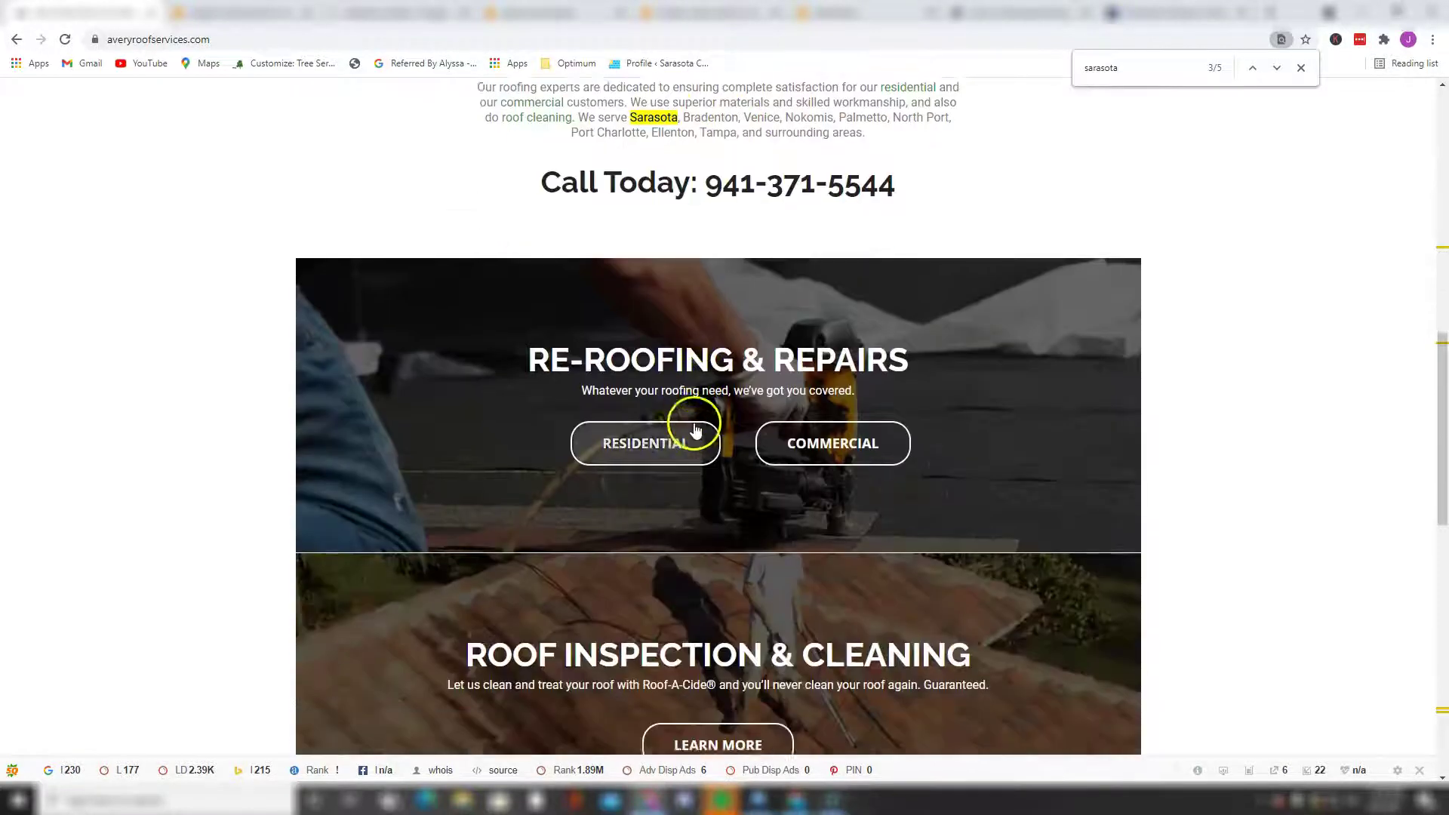
pyautogui.scroll(-5, 691, 423)
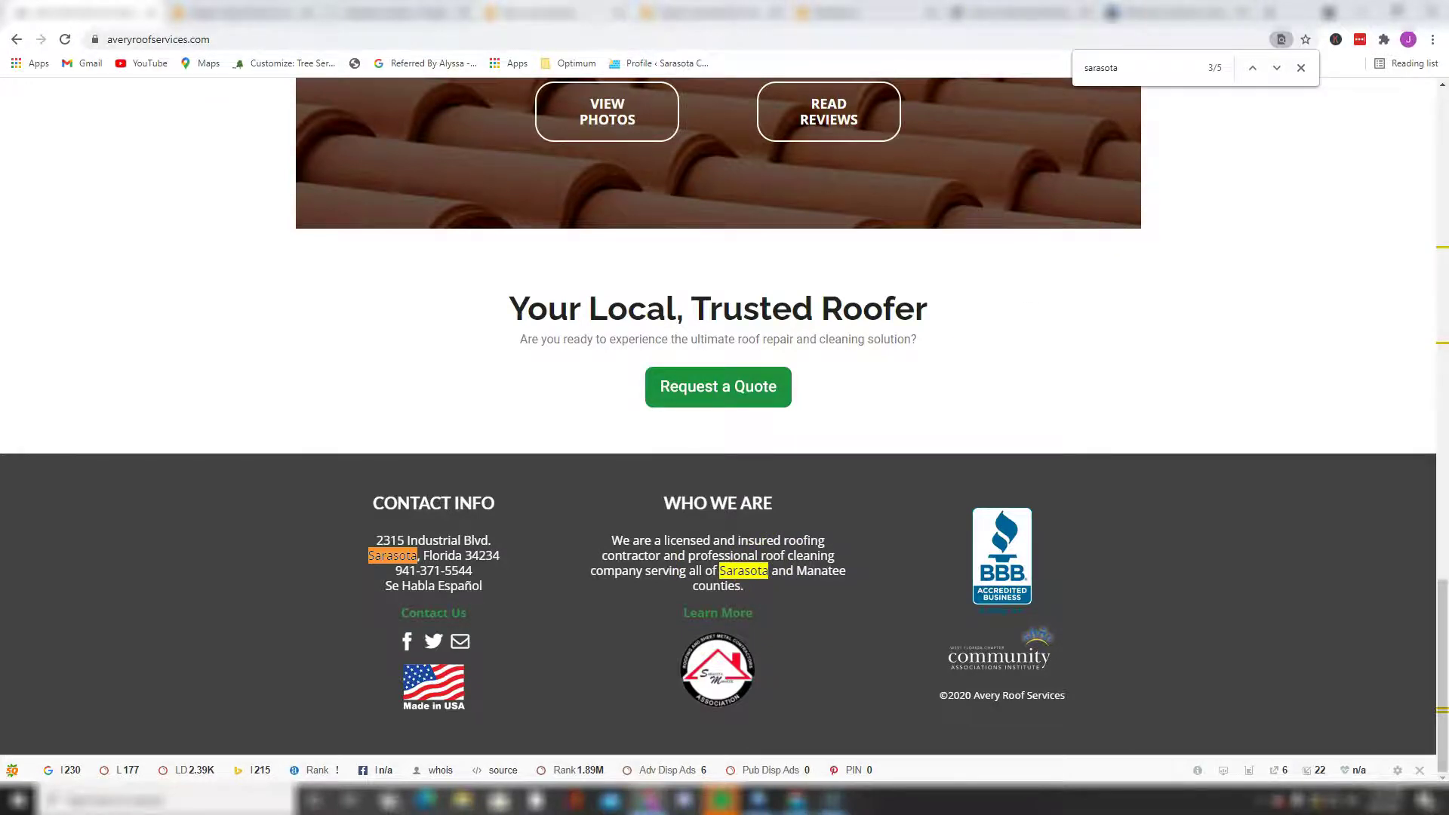
# - Review the Ahrefs 'sarasota roofing' overview (difficulty 10, volume 200), then return to its Google results
pyautogui.click(540, 13)
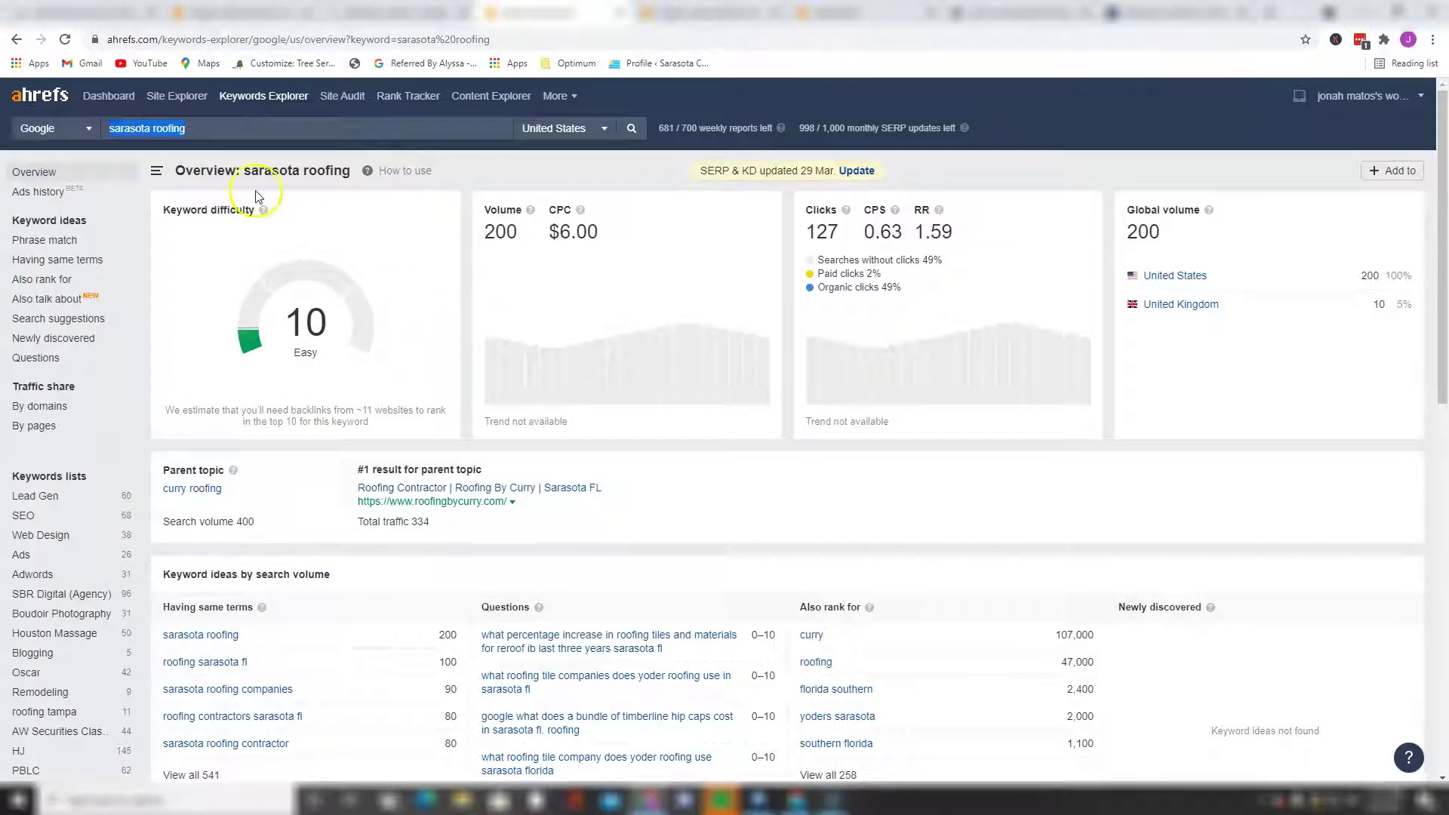
pyautogui.scroll(-1, 291, 508)
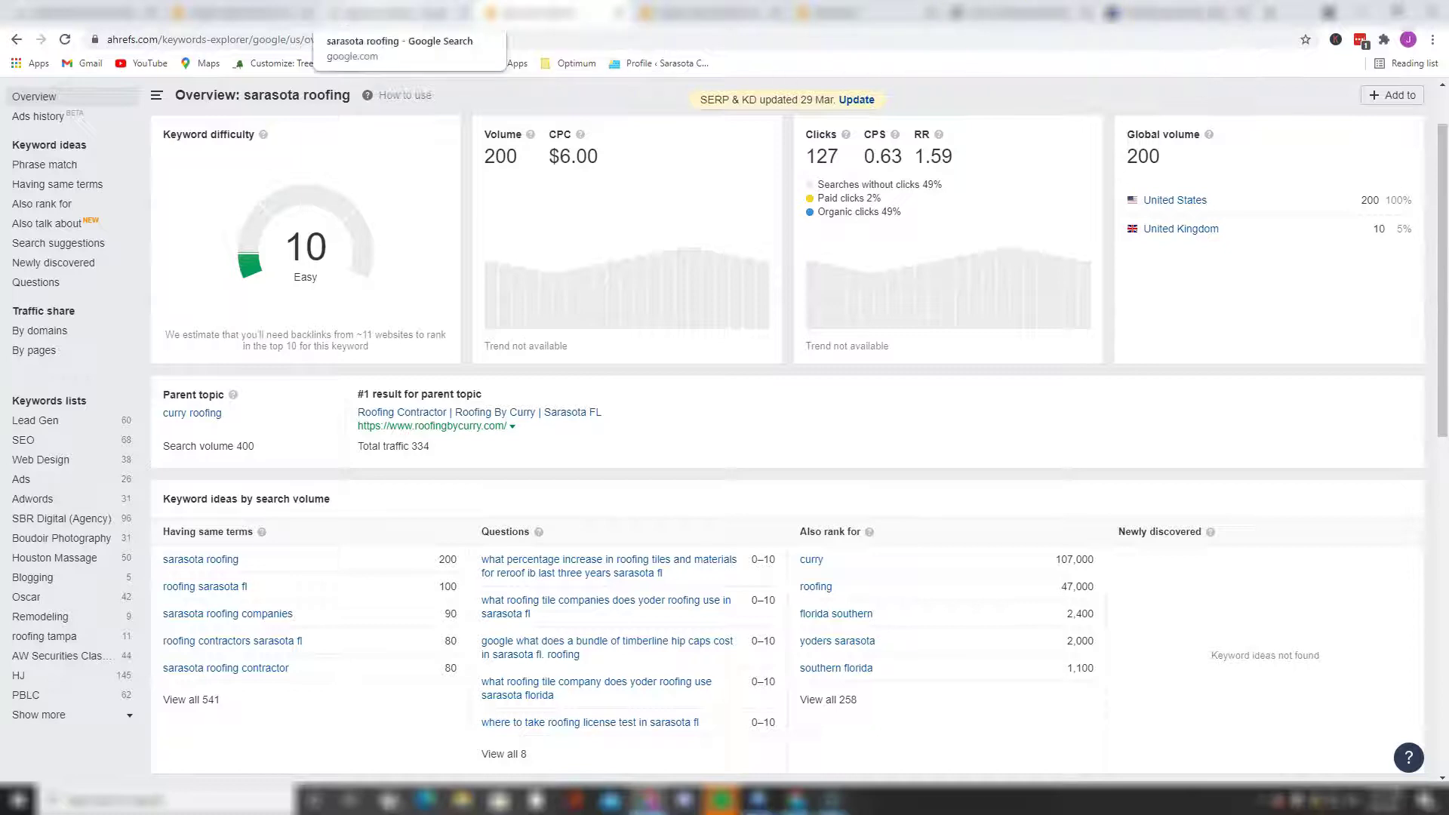
pyautogui.click(392, 13)
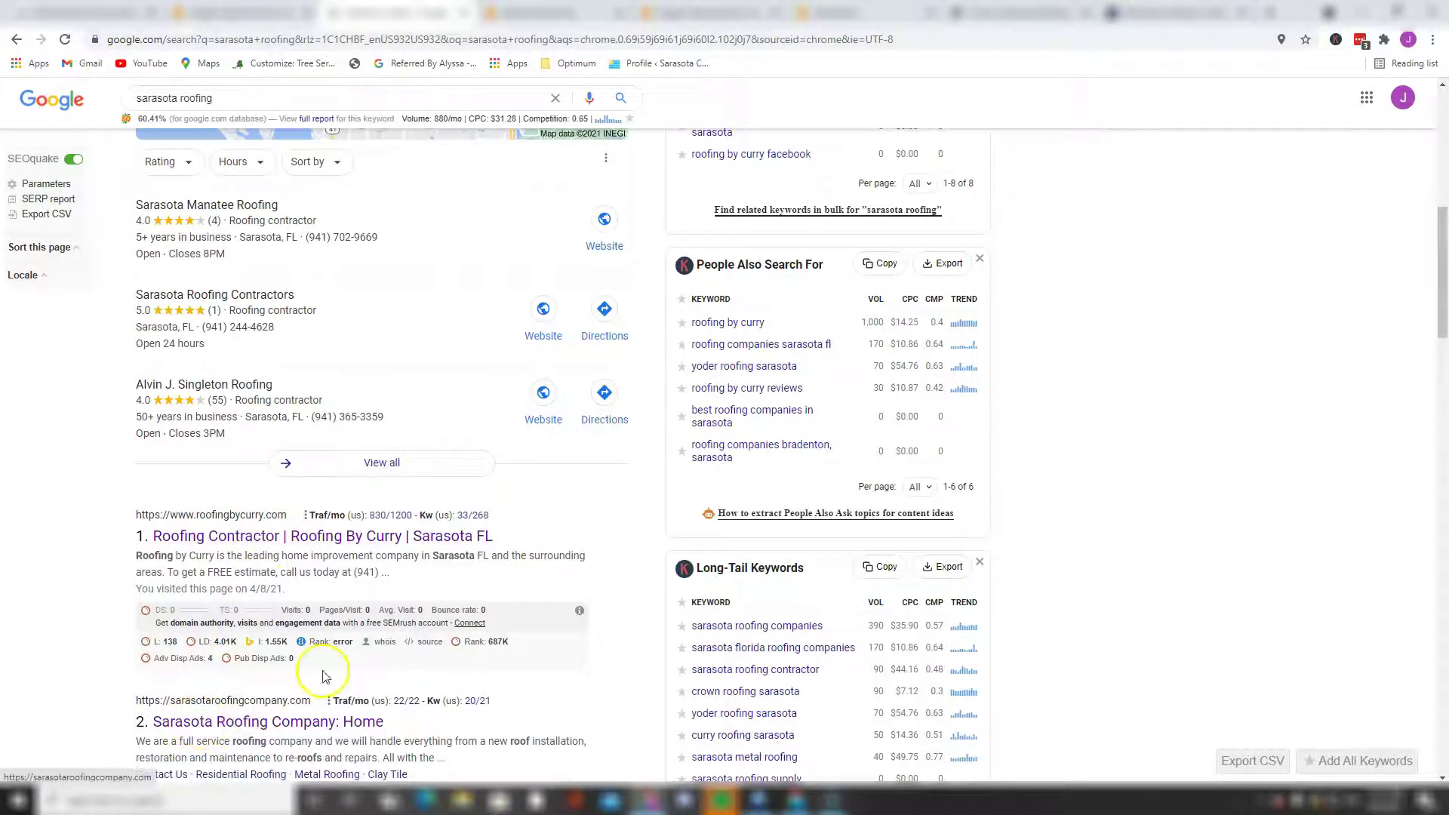
# - Scan the 'sarasota' matches on the sarasotaroofingcompany.com site
pyautogui.click(1032, 9)
pyautogui.scroll(5, 642, 304)
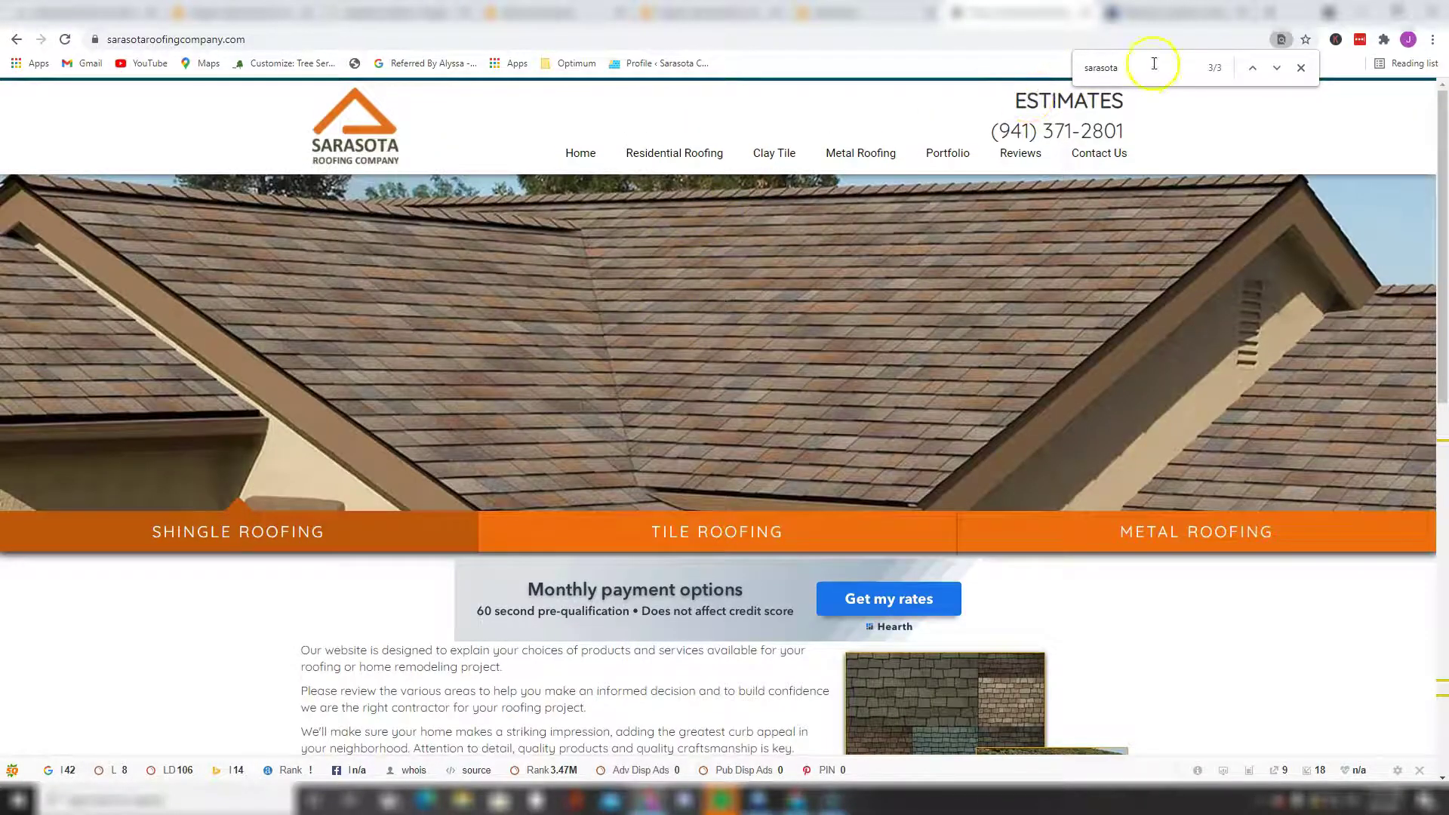
pyautogui.scroll(-4, 754, 339)
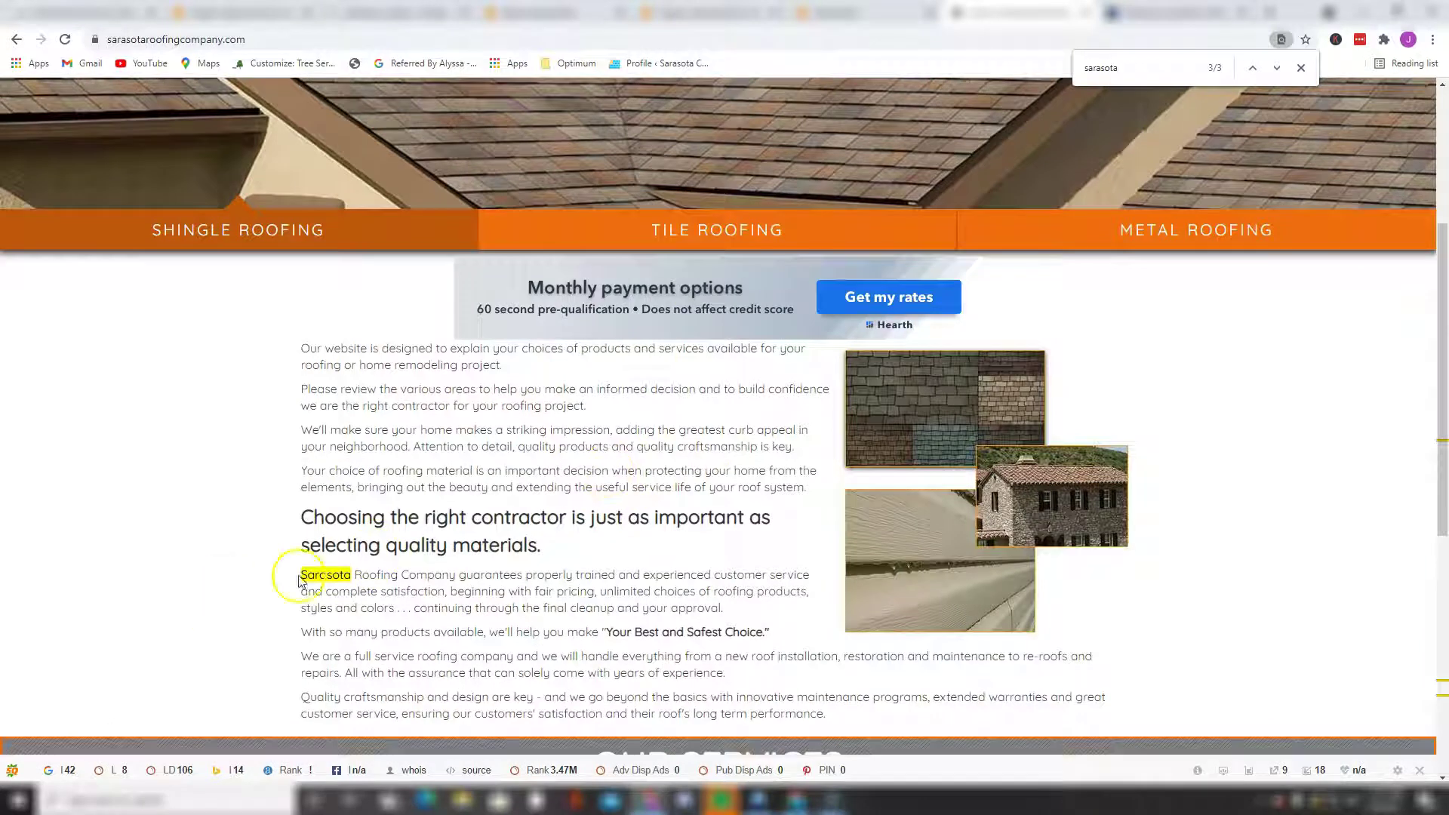
pyautogui.scroll(-1, 543, 528)
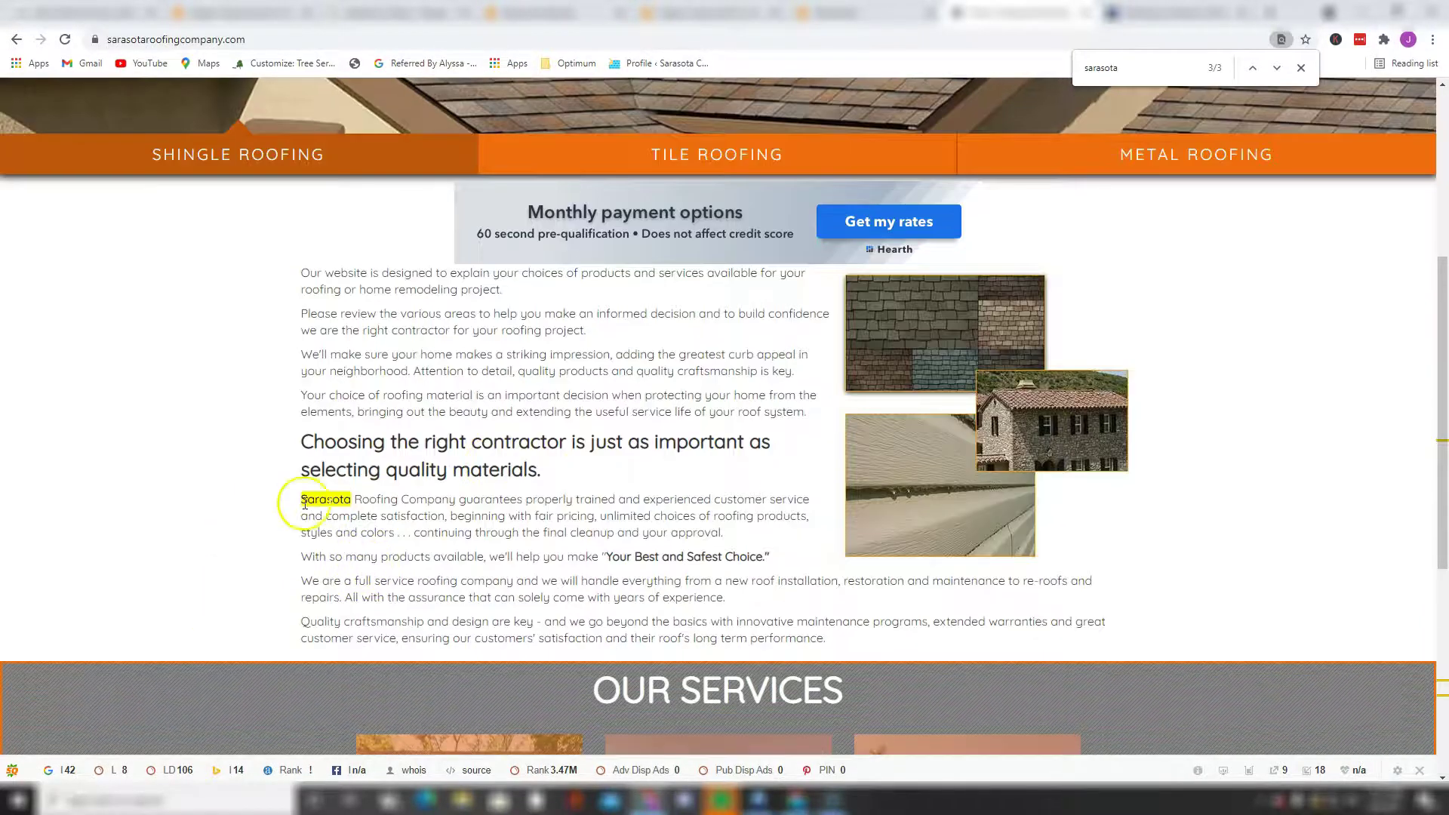
pyautogui.scroll(-6, 475, 540)
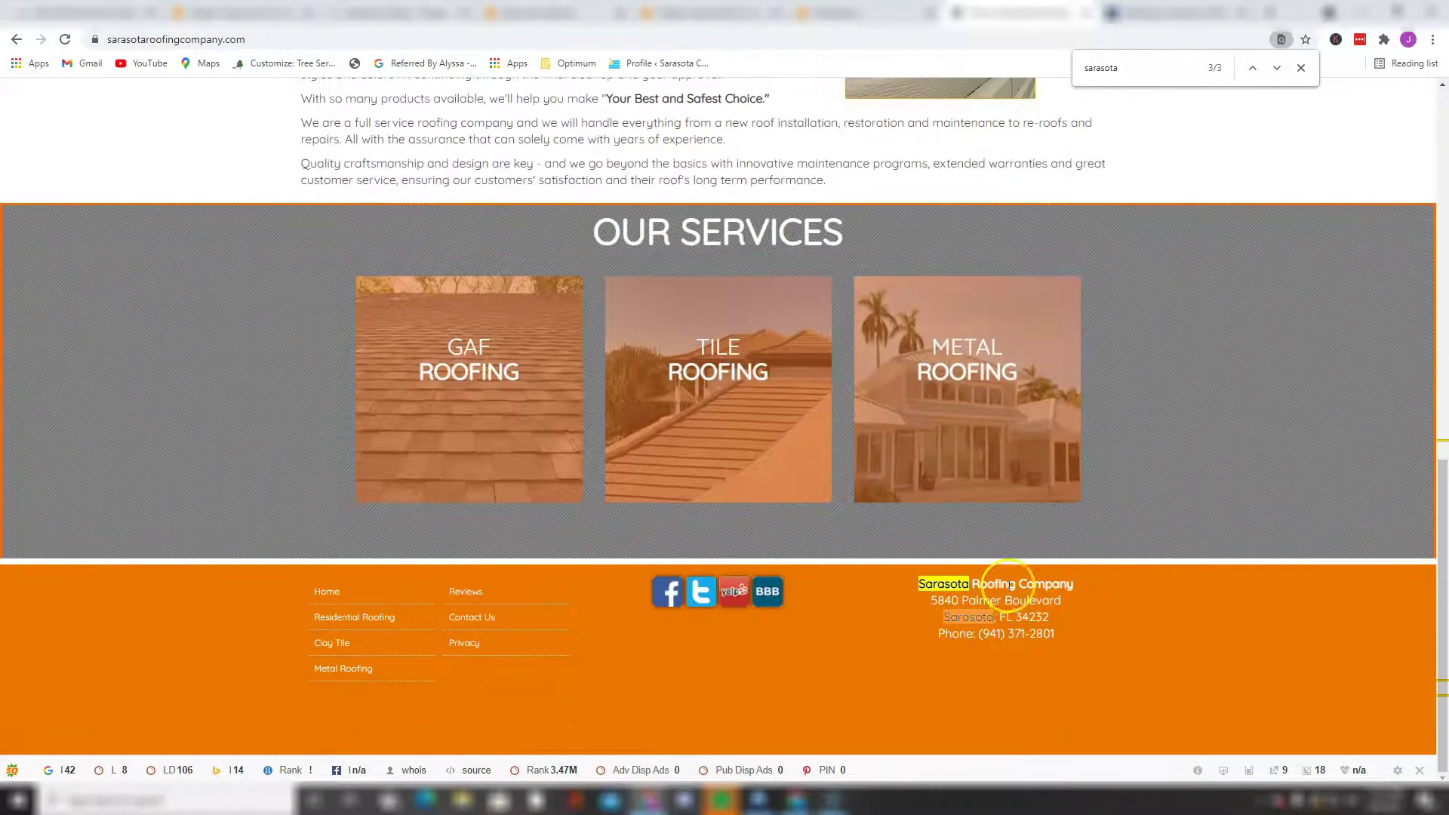
# - Check the 13 'sarasota' matches on roofingbycurry.com, then move on to averyroofservices.com
pyautogui.hotkey('ctrl', 'Tab')
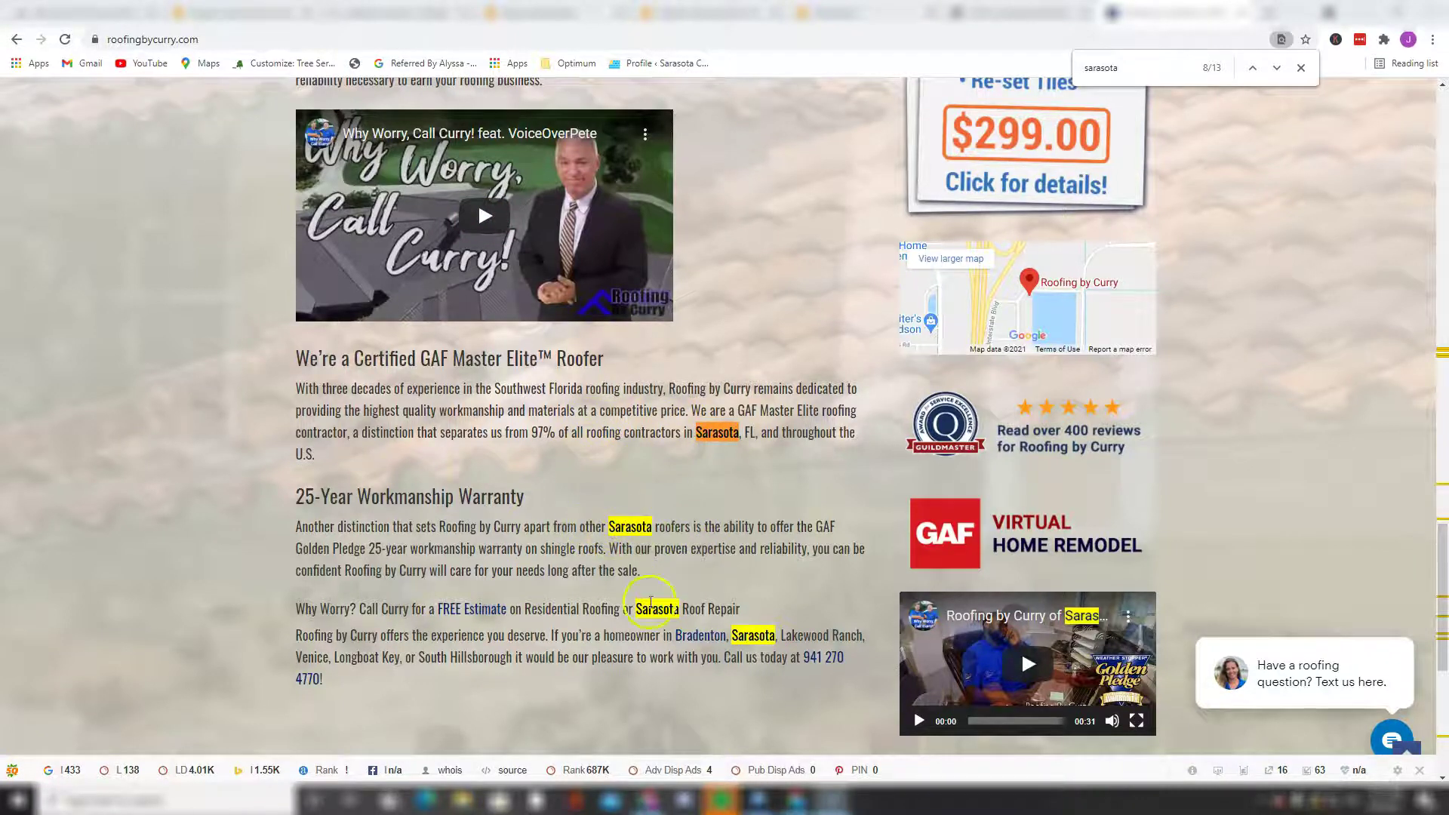
pyautogui.scroll(5, 654, 588)
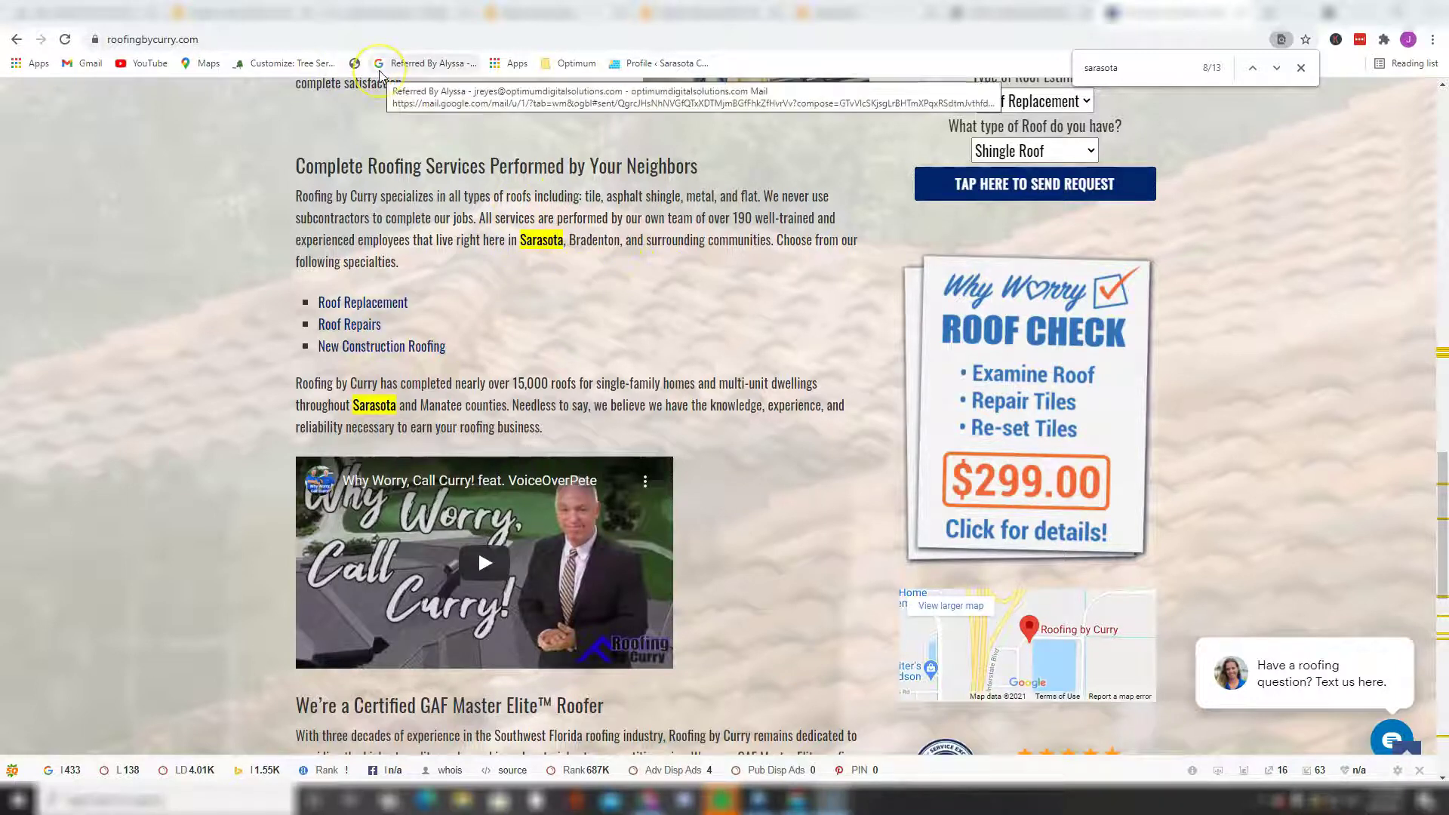
pyautogui.hotkey('ctrl', 'Tab')
pyautogui.scroll(10, 399, 225)
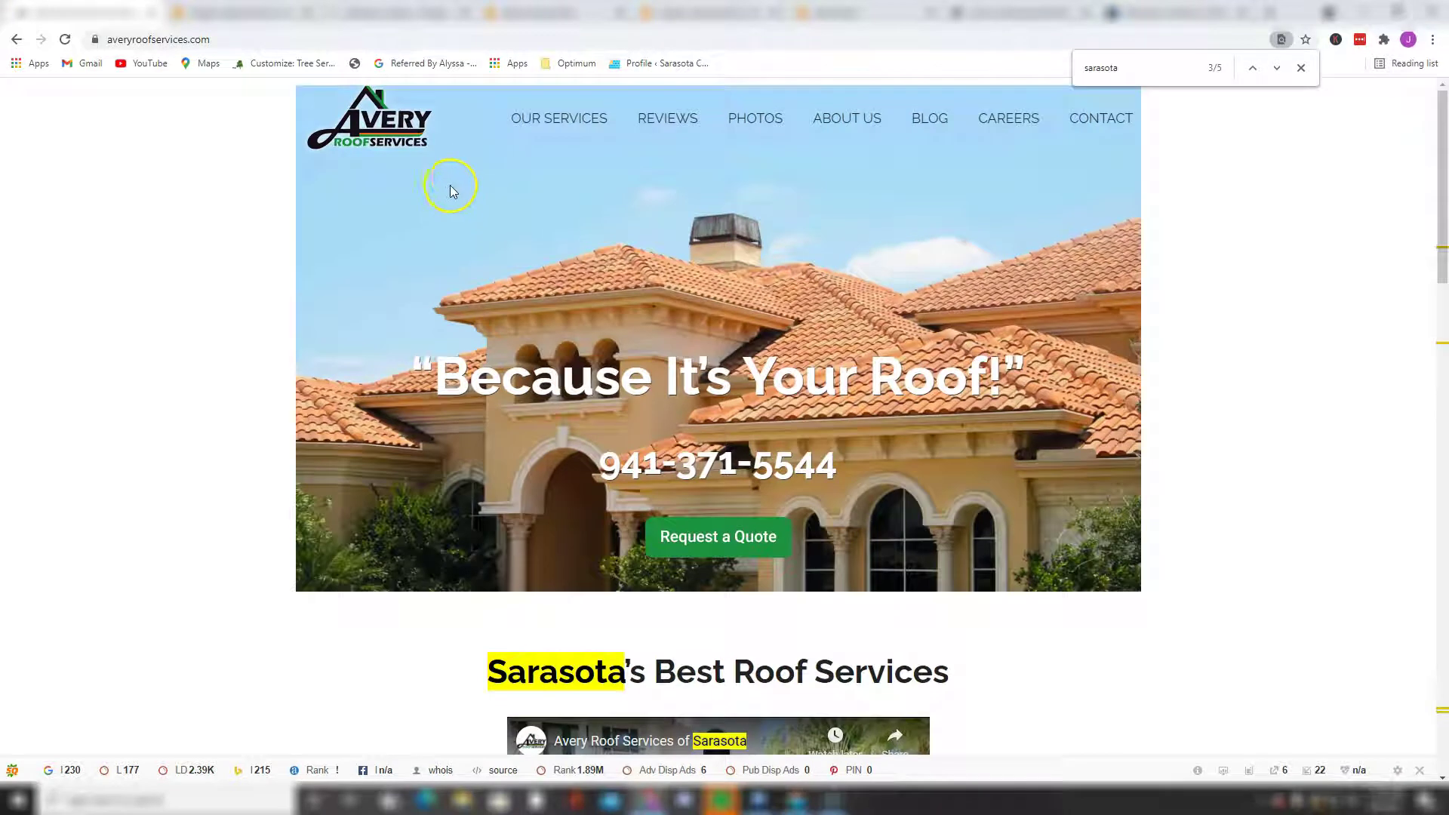
pyautogui.rightClick(451, 280)
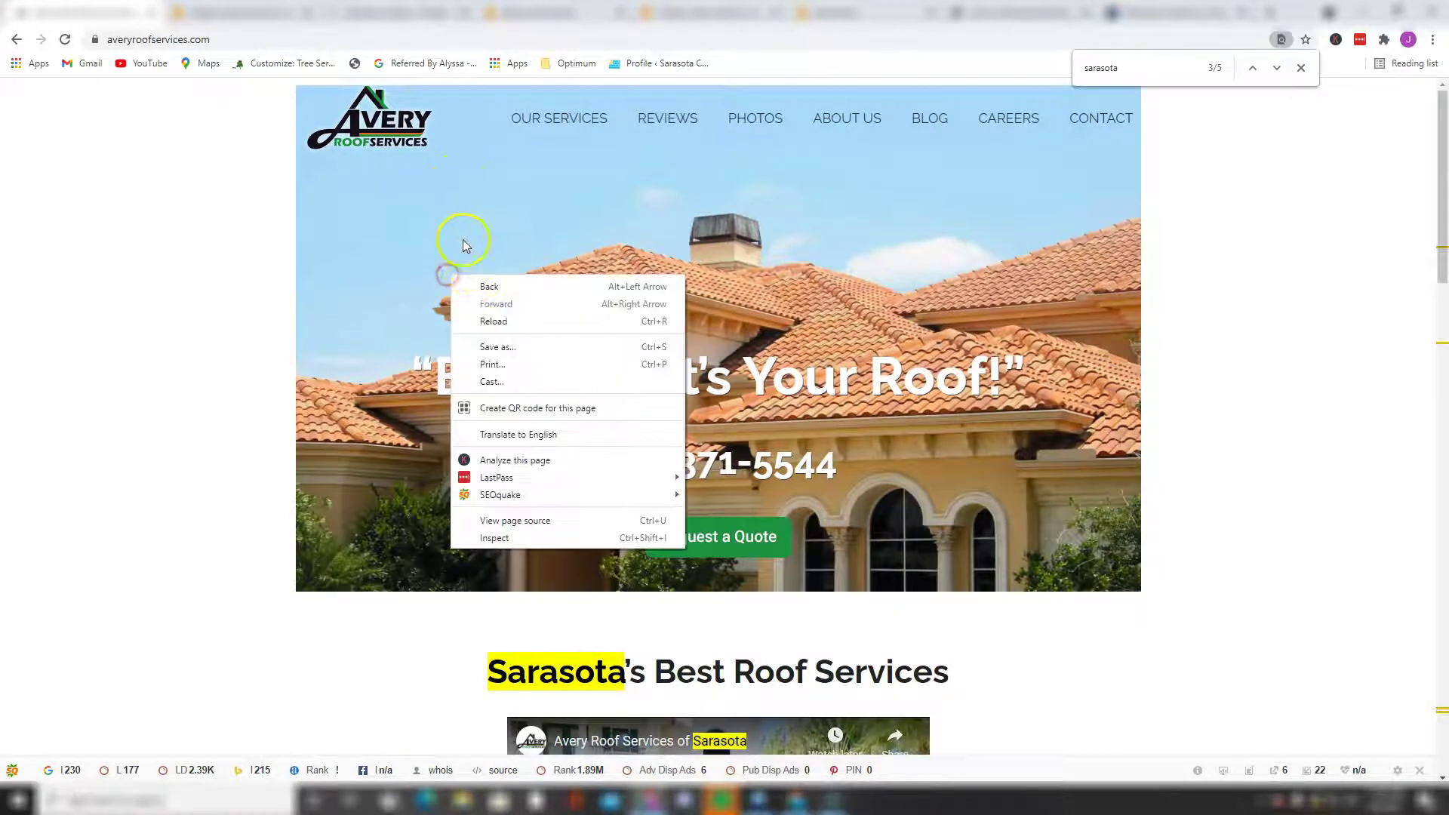
pyautogui.click(501, 344)
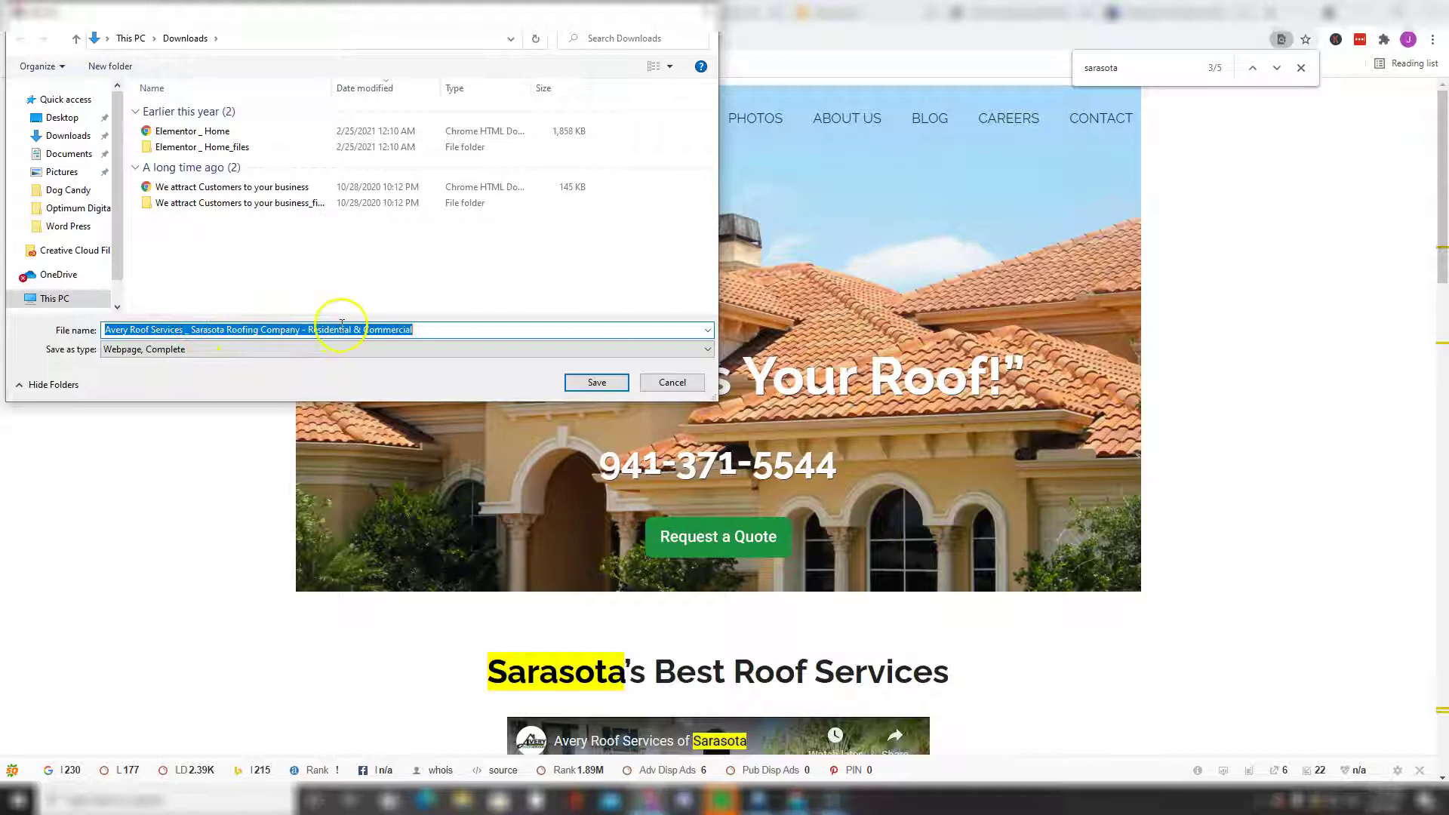
pyautogui.click(670, 383)
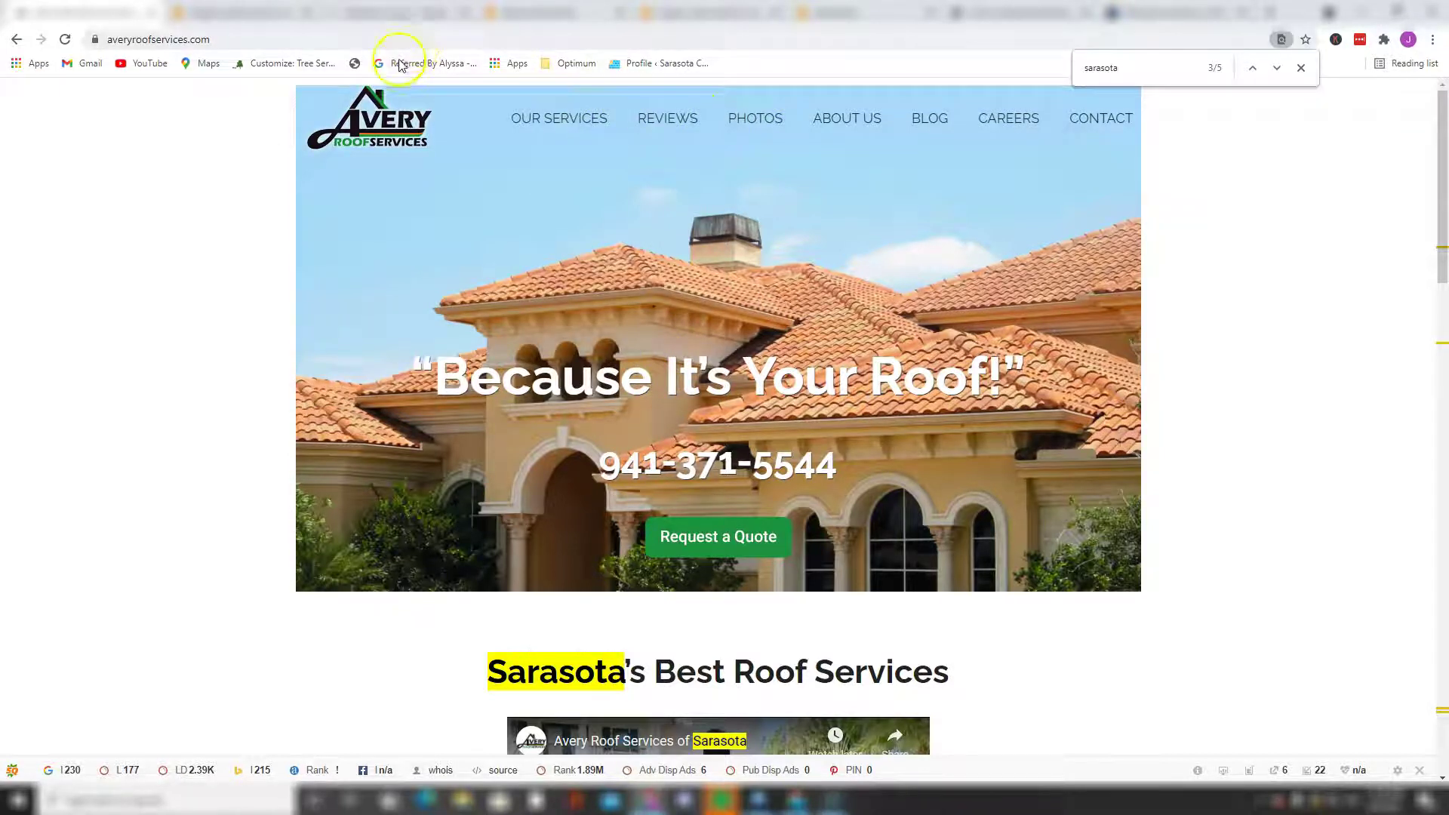
# - Open the 146 backlinks for averyroofservices.com, showing 142 live links led by respectablegroup.com
pyautogui.click(249, 12)
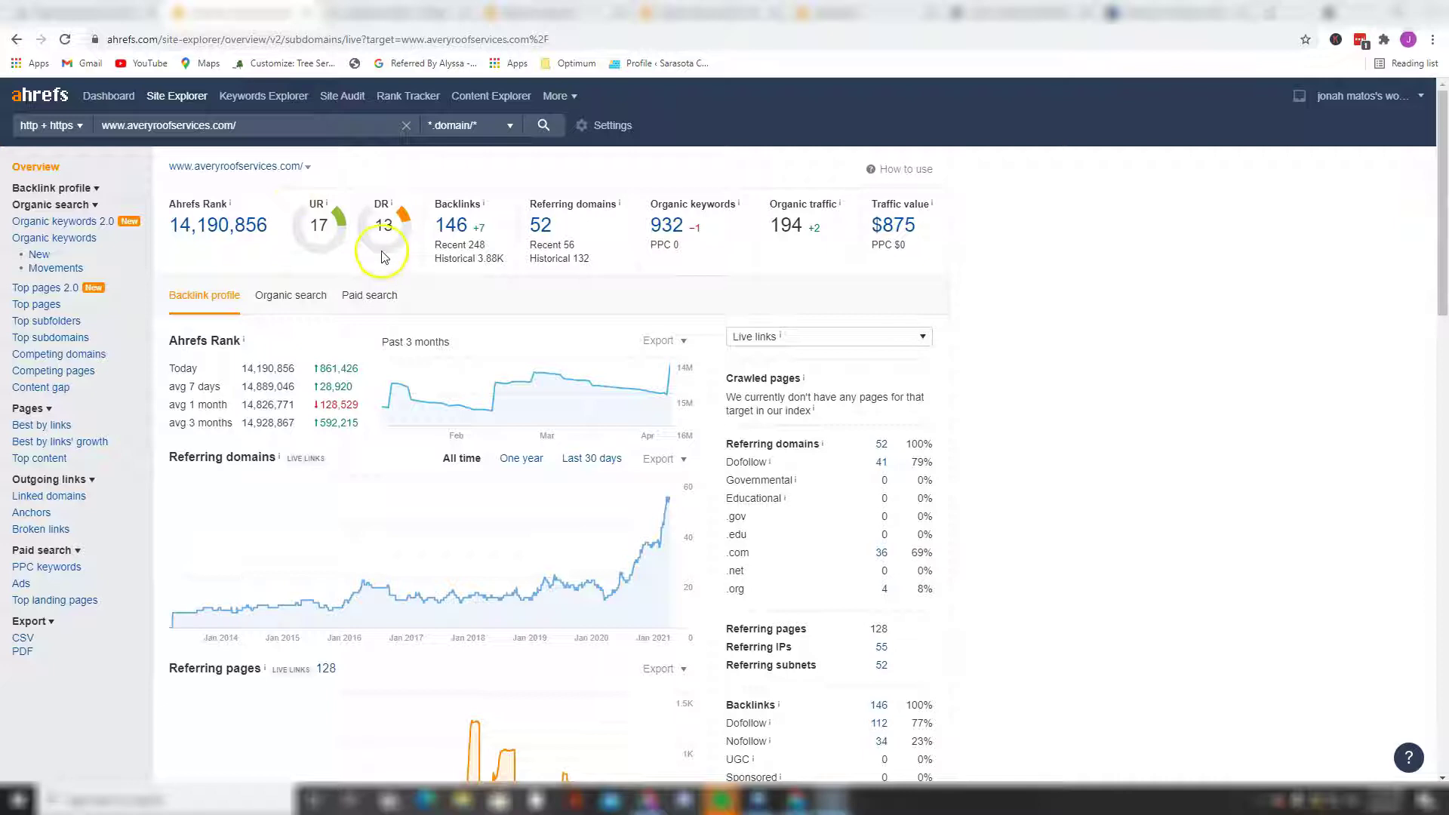
pyautogui.click(462, 226)
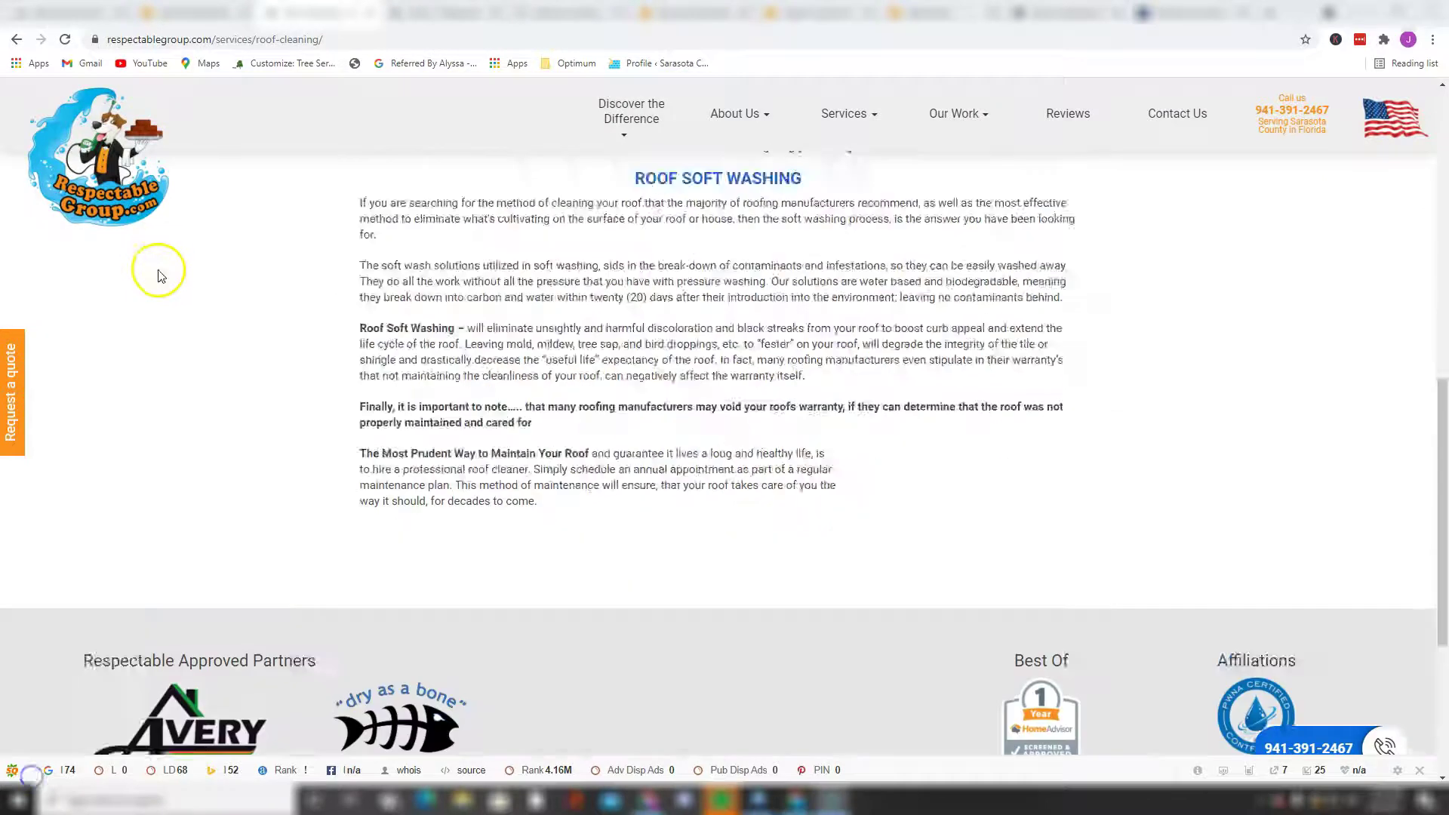
pyautogui.scroll(-4, 155, 274)
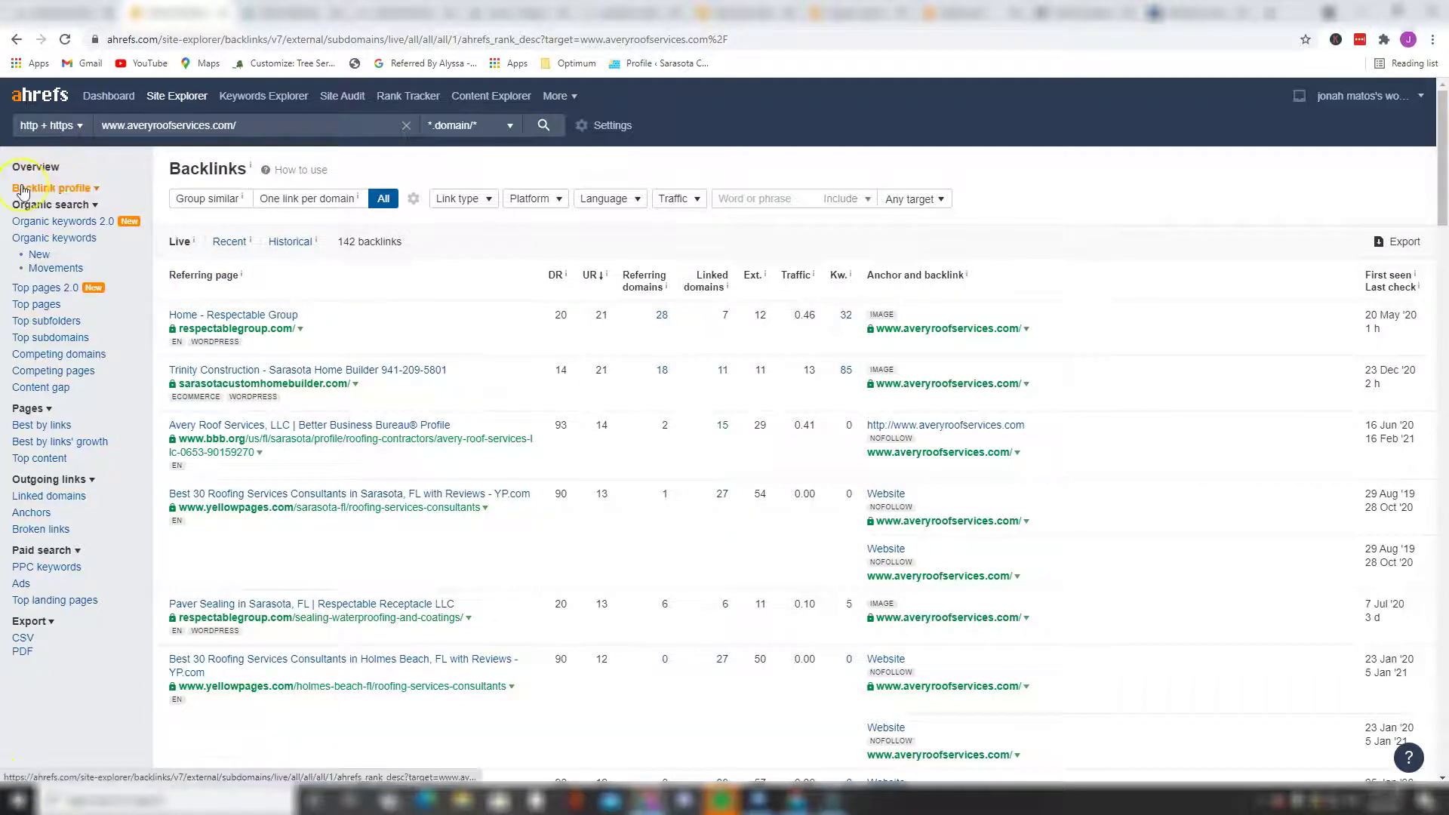
# - Review averyroofservices.com's 932 organic keywords, like 'roof cleaning sarasota' at position 4, then return to Overview
pyautogui.click(41, 168)
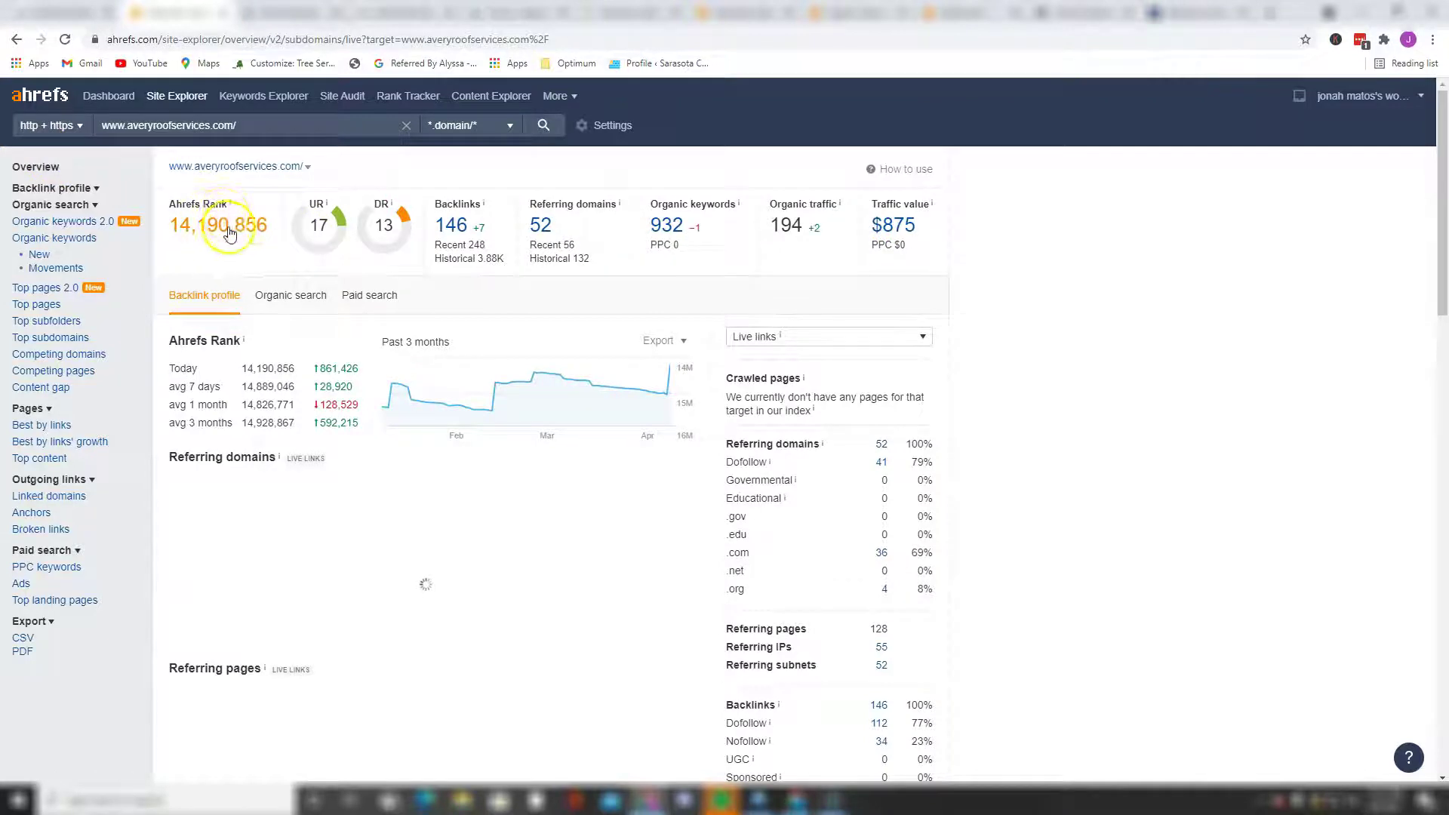
pyautogui.moveTo(323, 203)
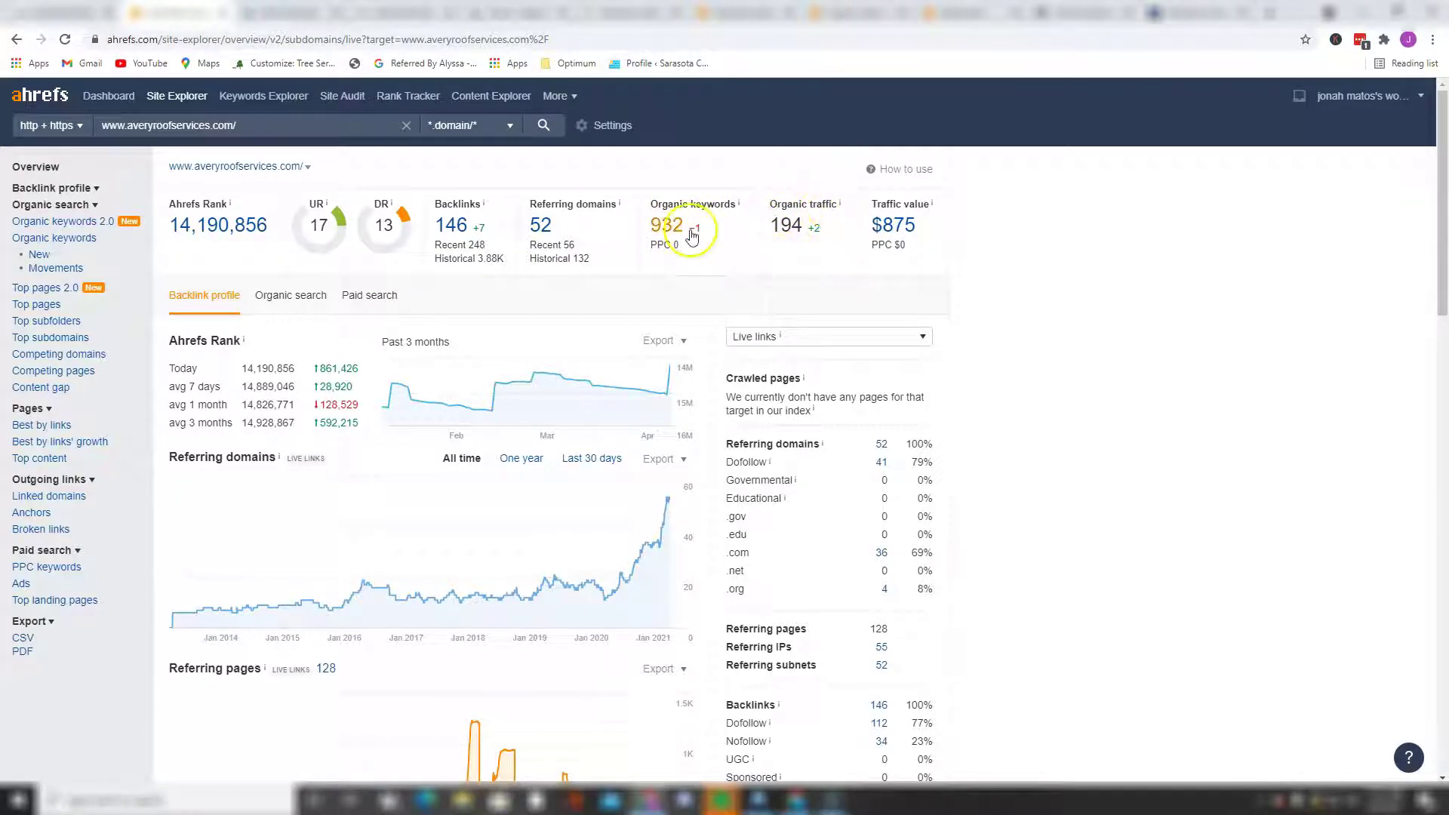
pyautogui.click(668, 225)
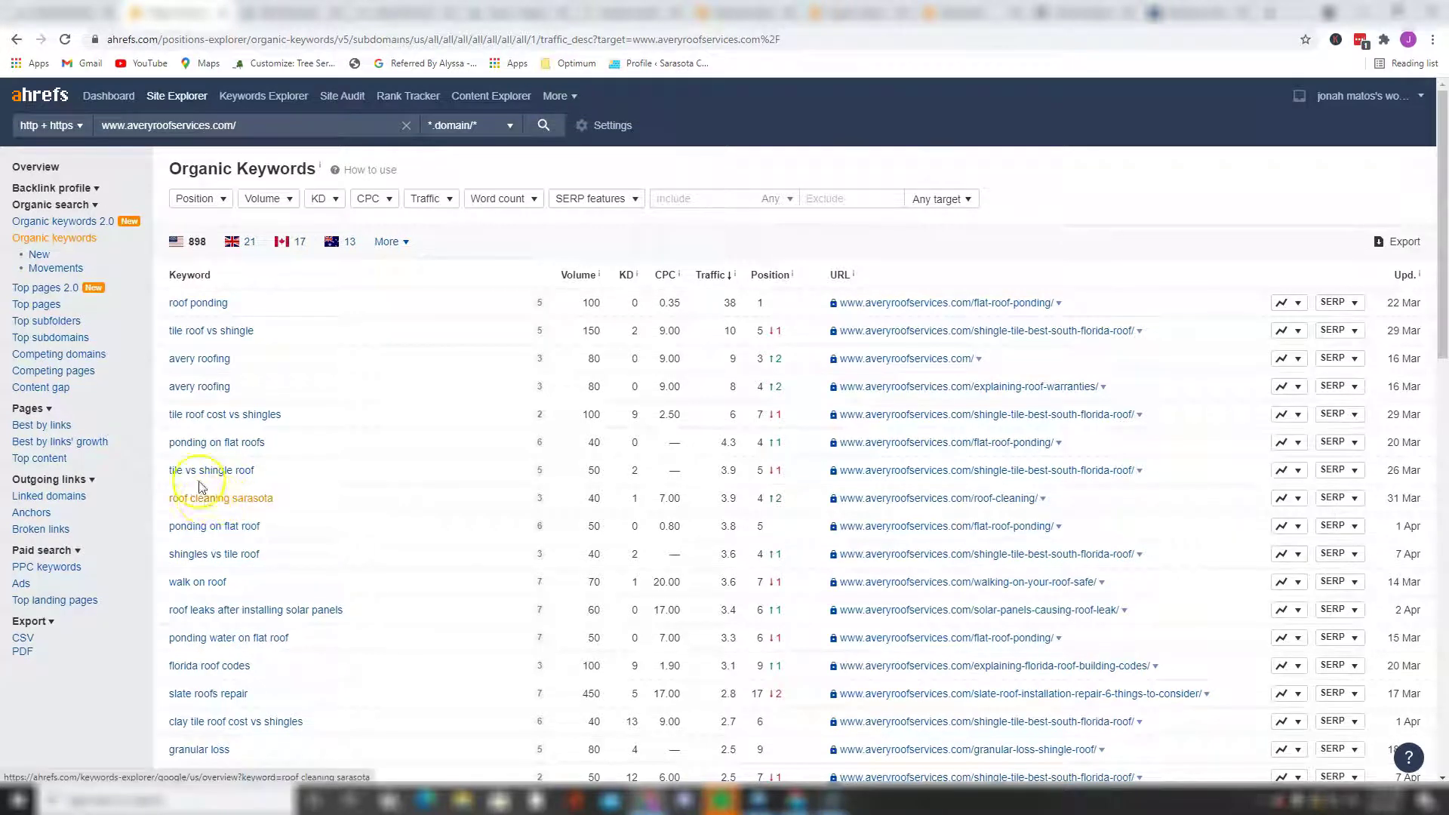
pyautogui.click(42, 167)
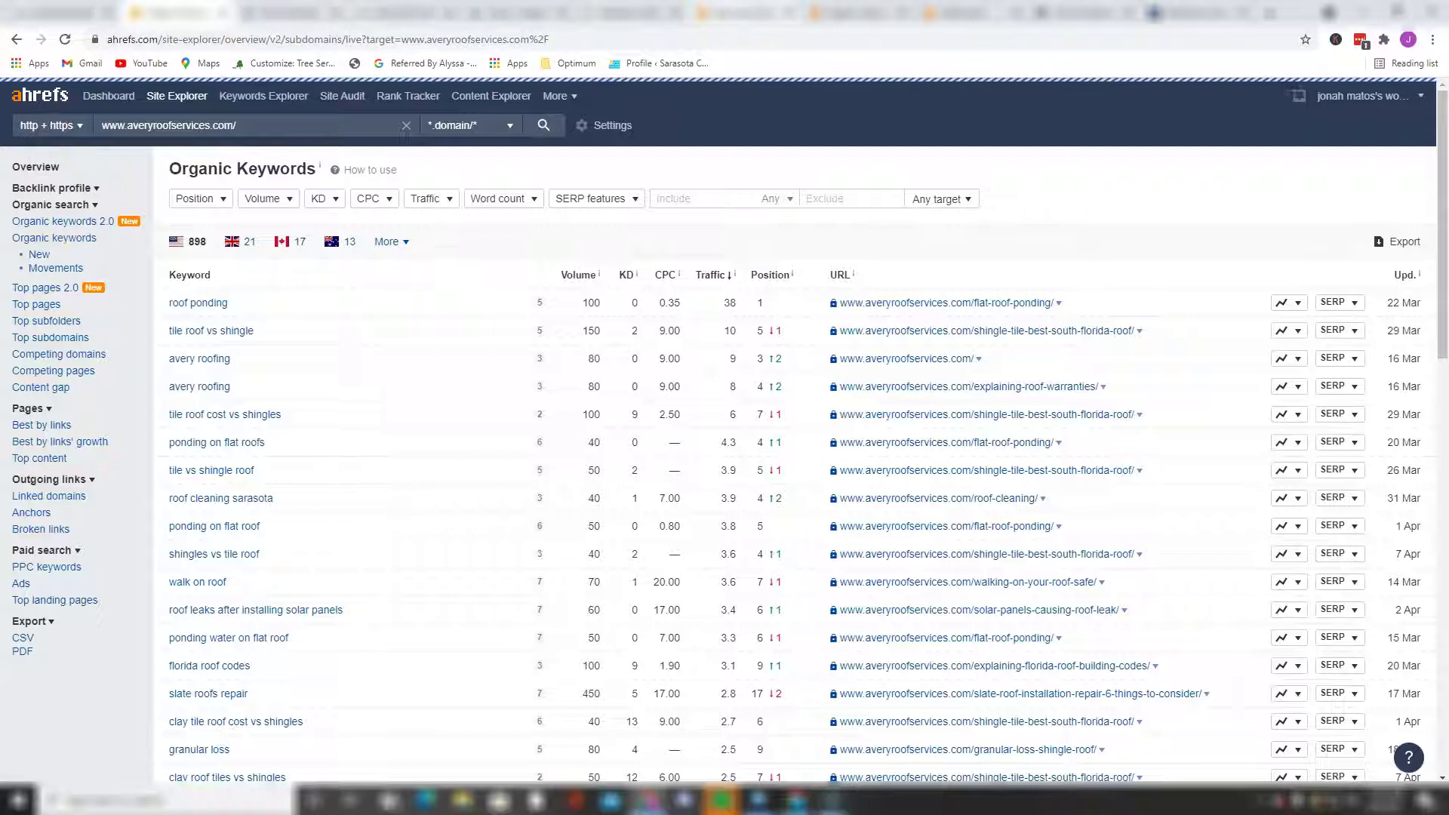
# - Open roofingbycurry.com's Site Explorer overview: DR 8, 1.44K backlinks, 155 referring domains
pyautogui.click(856, 12)
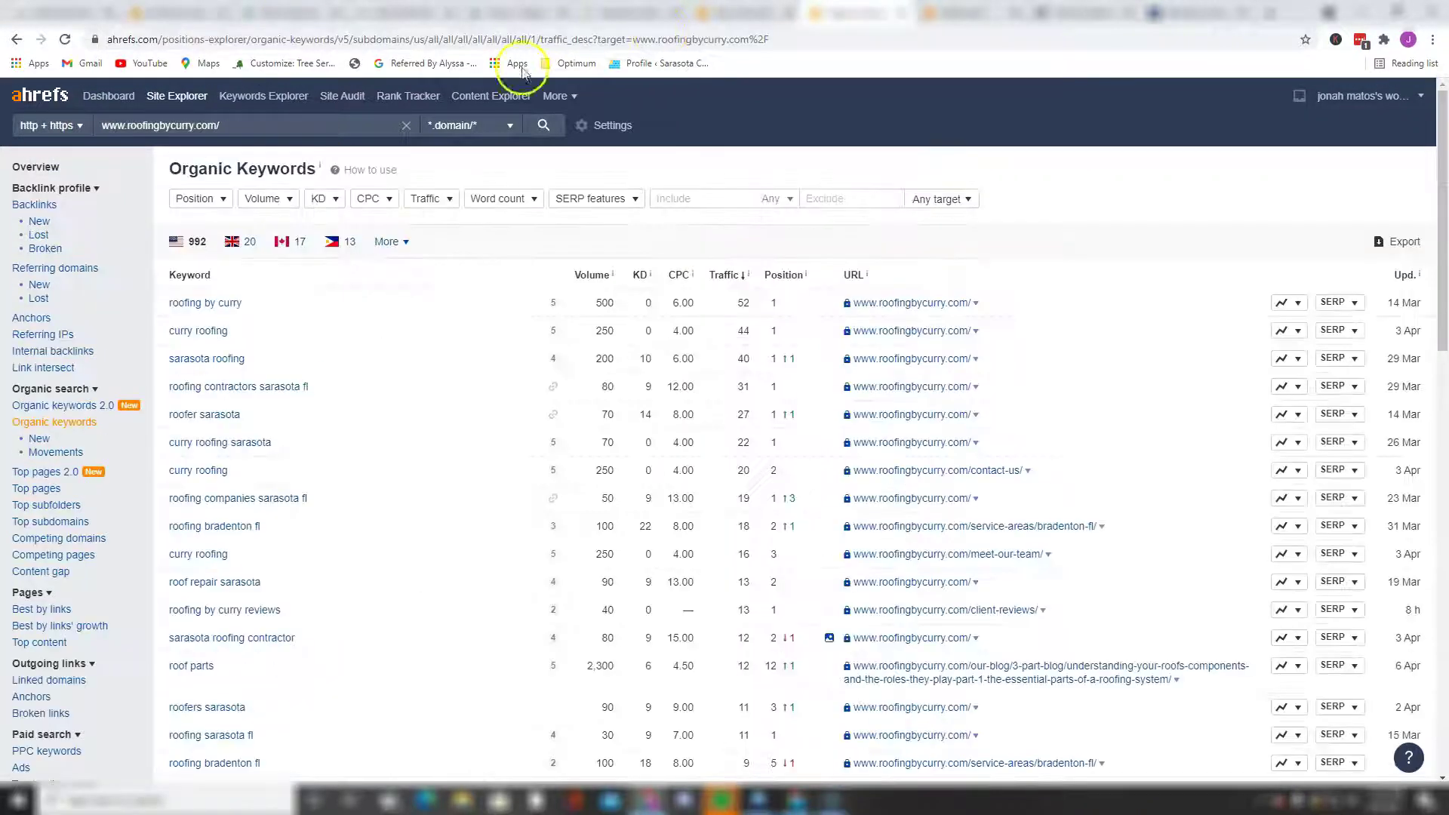
pyautogui.click(34, 167)
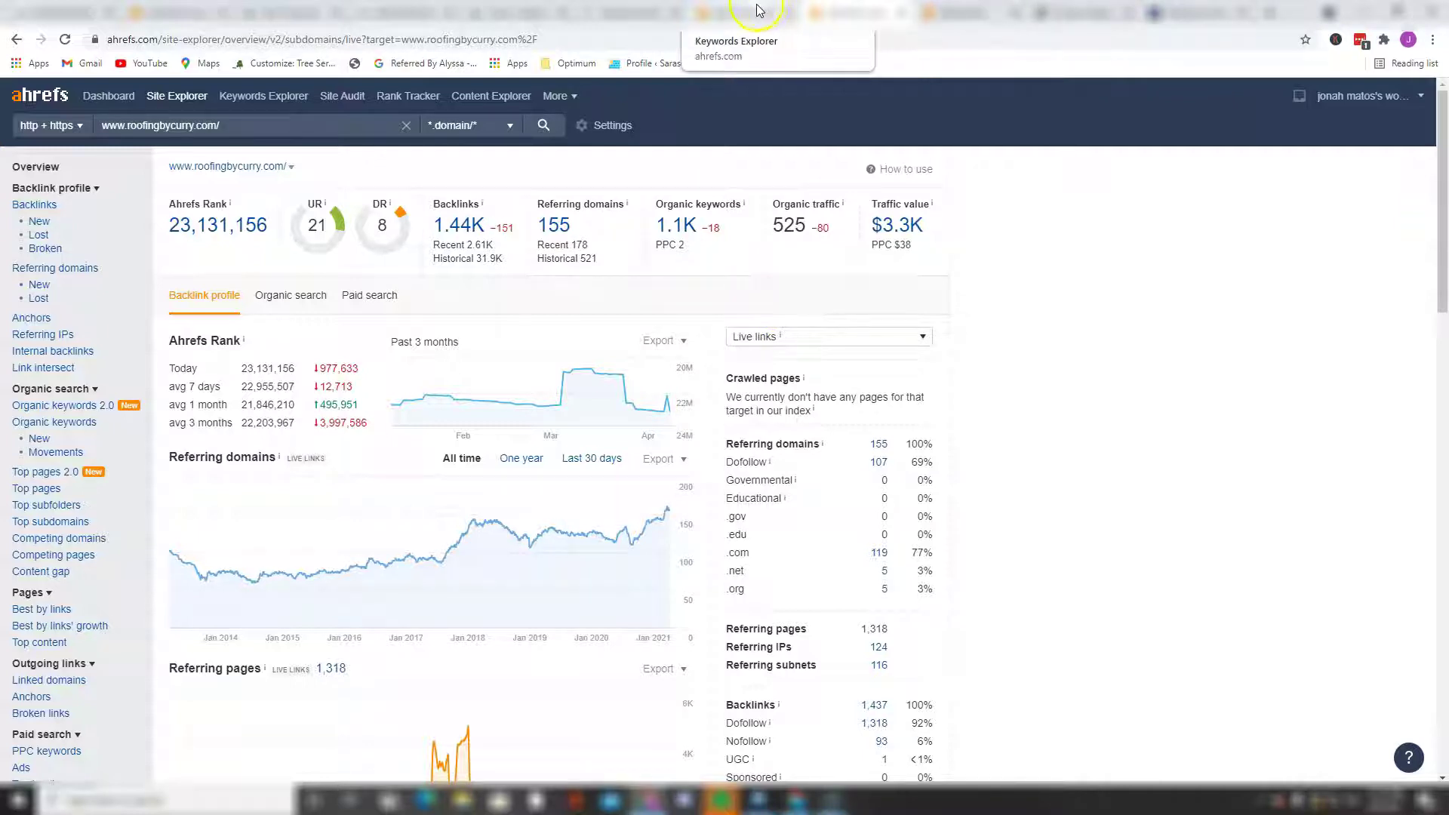
# - Check sarasotaroofingcompany.com's 61 organic keywords, then go back to its overview (DR 0, 16 backlinks)
pyautogui.click(969, 13)
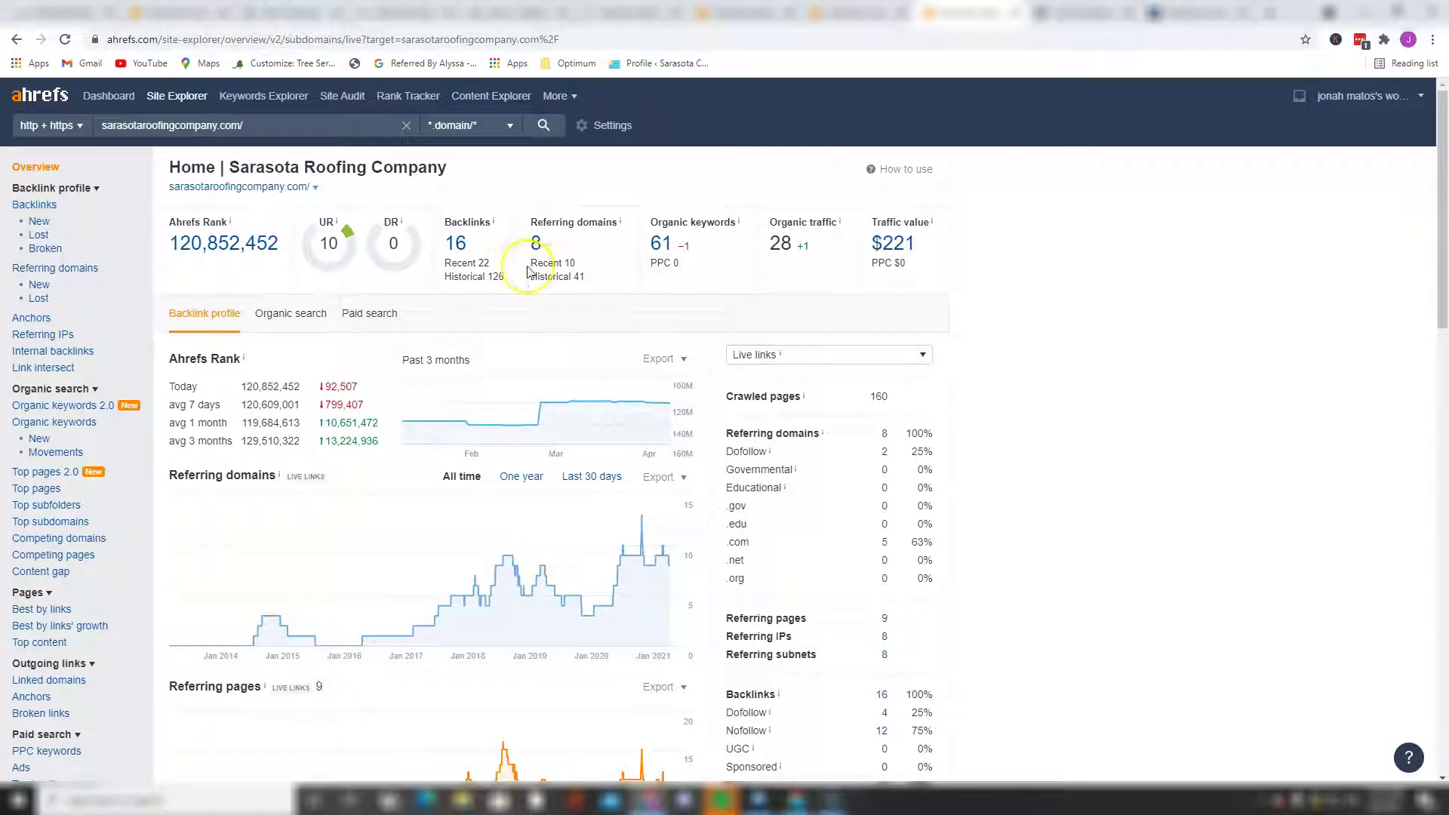
pyautogui.click(662, 249)
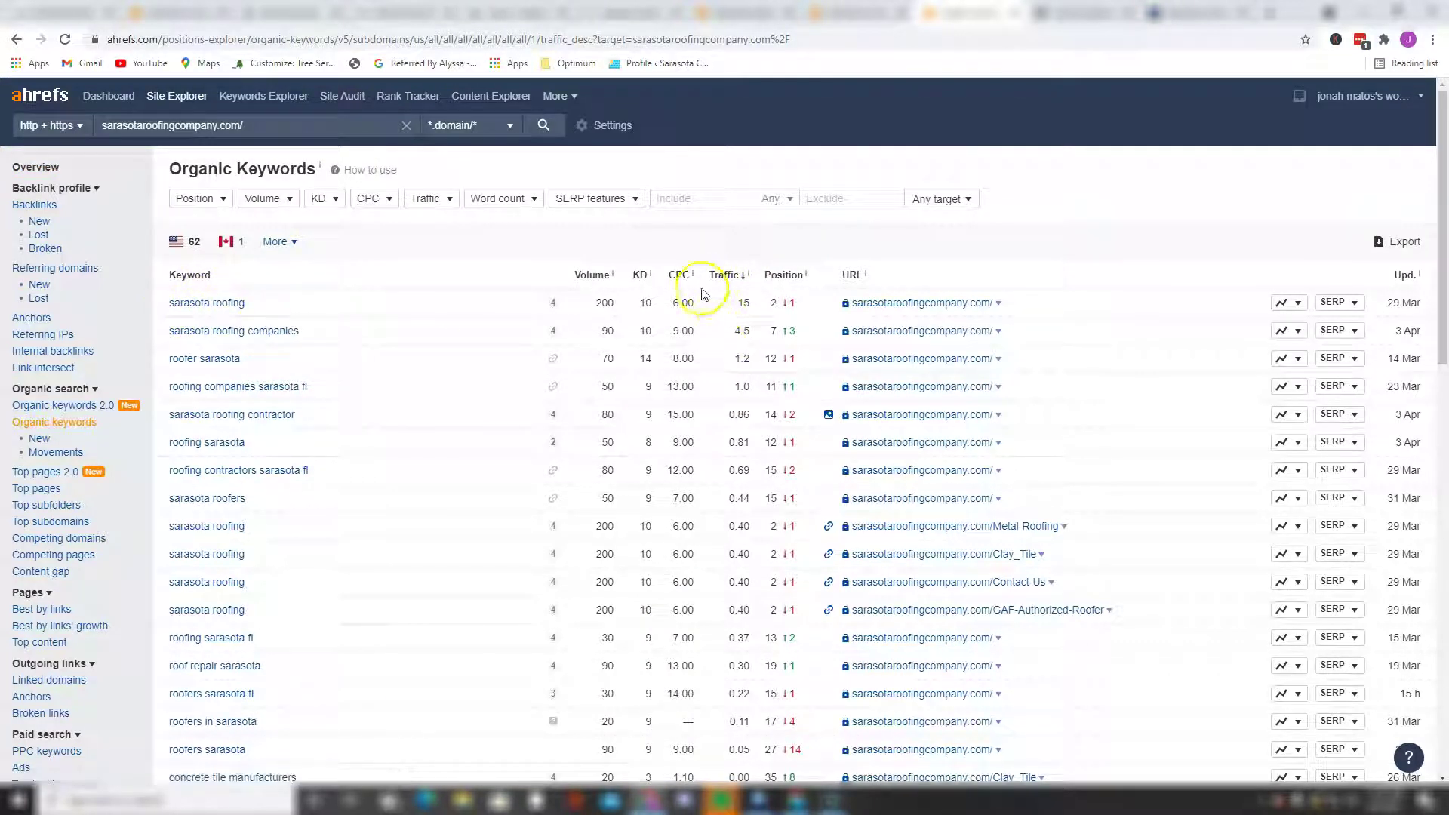
pyautogui.hotkey('alt', 'Left')
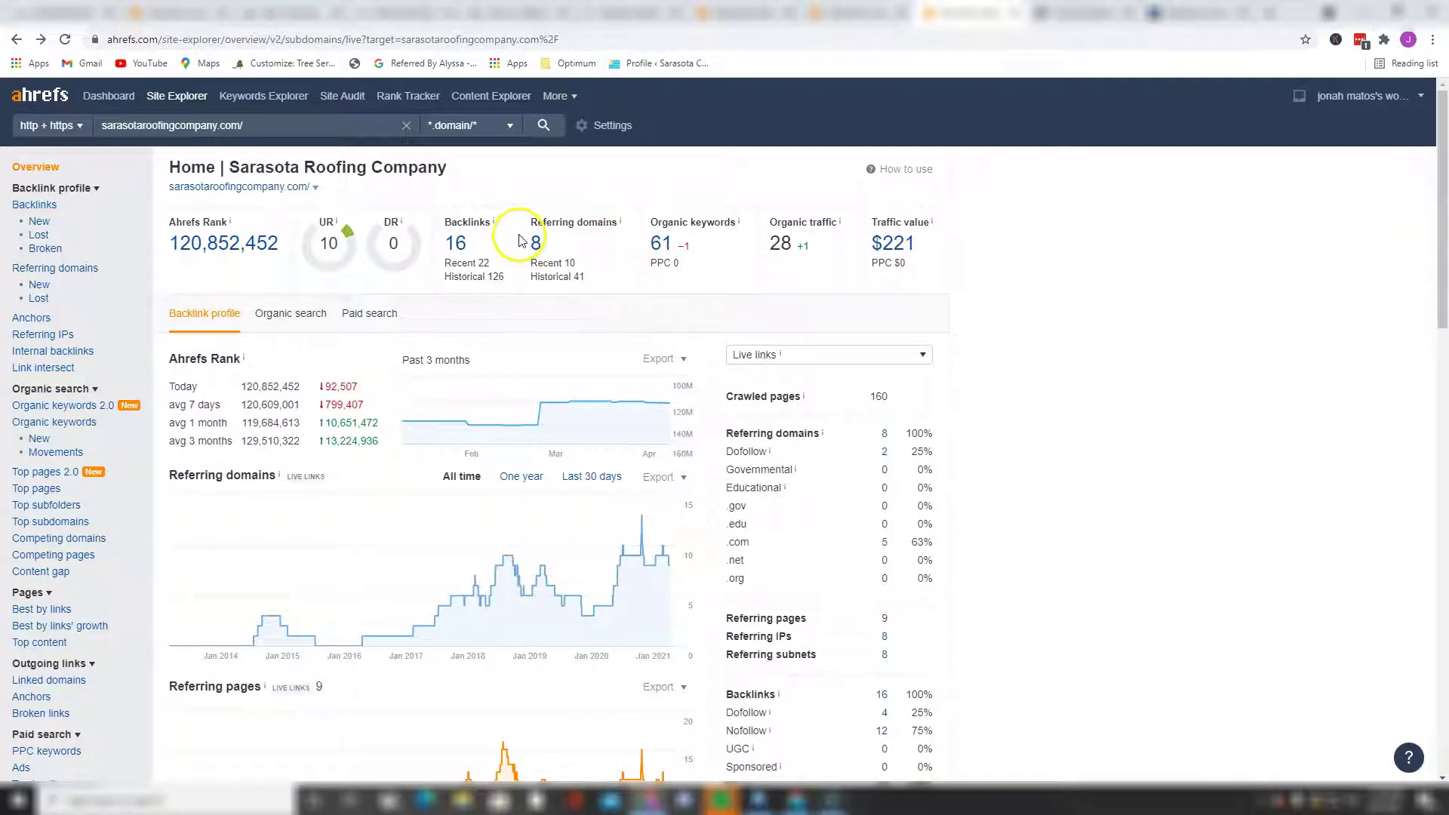
pyautogui.moveTo(507, 217)
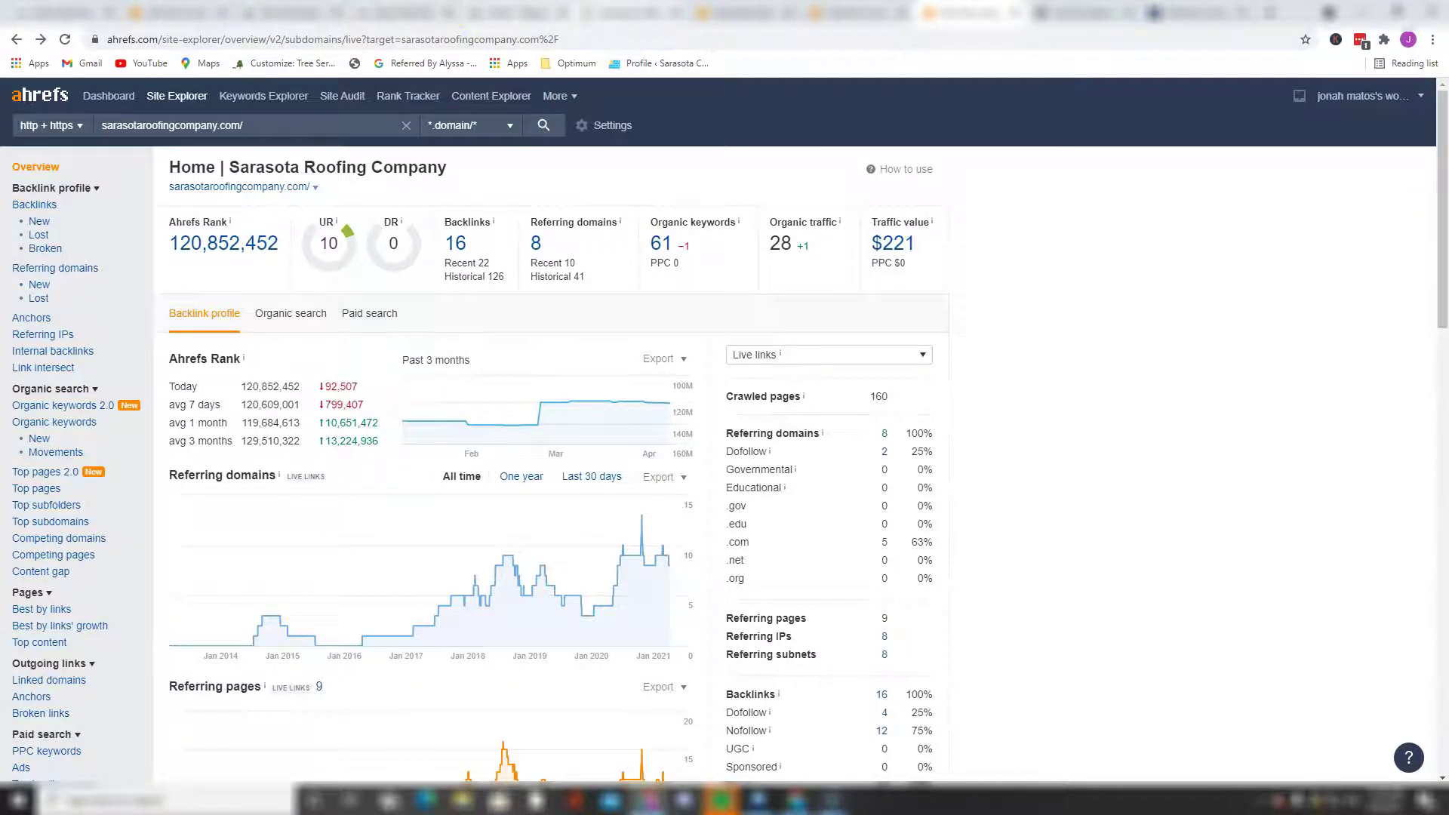
# - Return to the 'sarasota roofing' Google results and scroll up to the ad and local map listings
pyautogui.click(630, 13)
pyautogui.scroll(4, 414, 259)
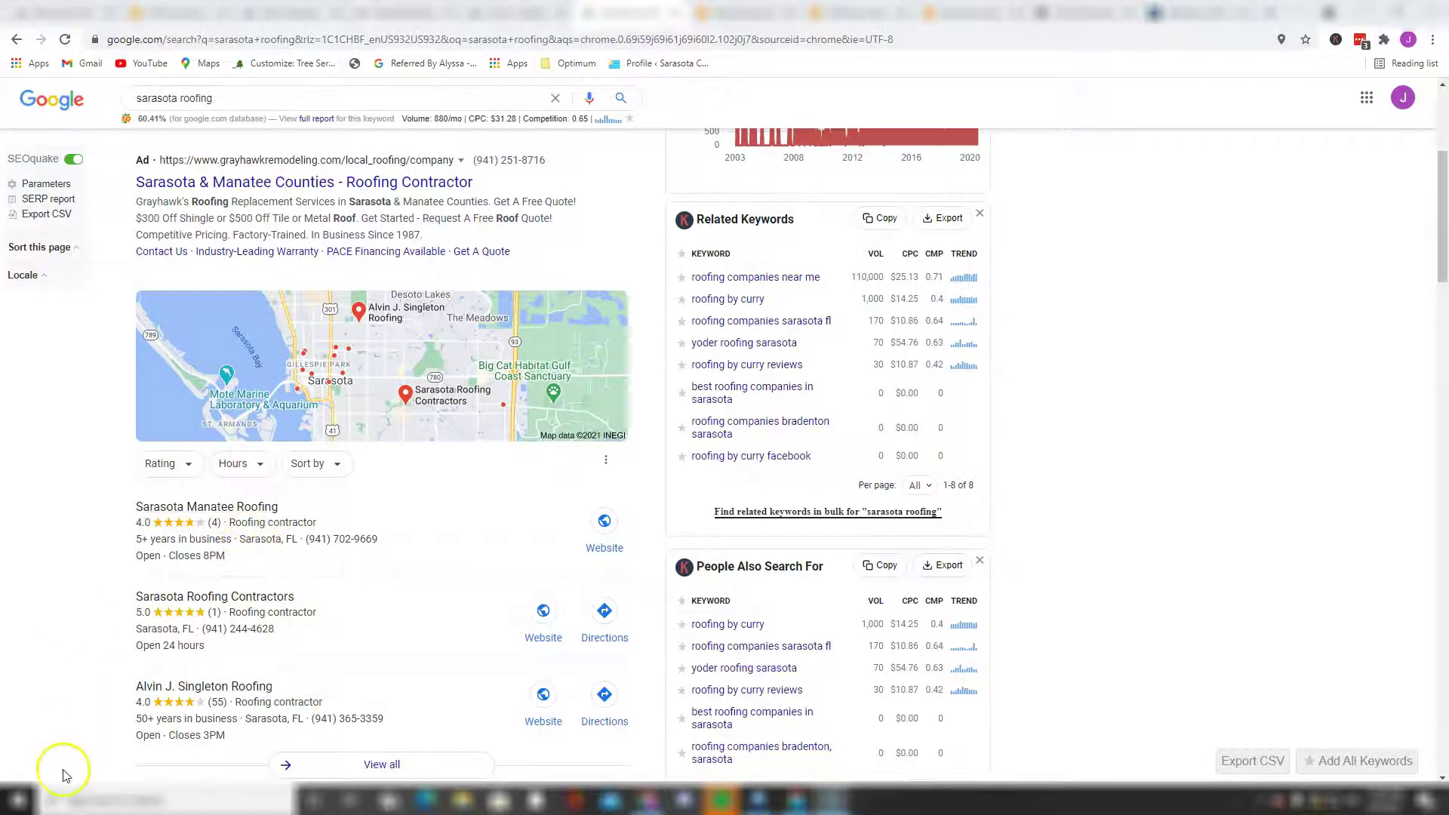
# - Switch back to the averyroofservices.com homepage tab showing the 'sarasota' on-page matches
pyautogui.click(60, 13)
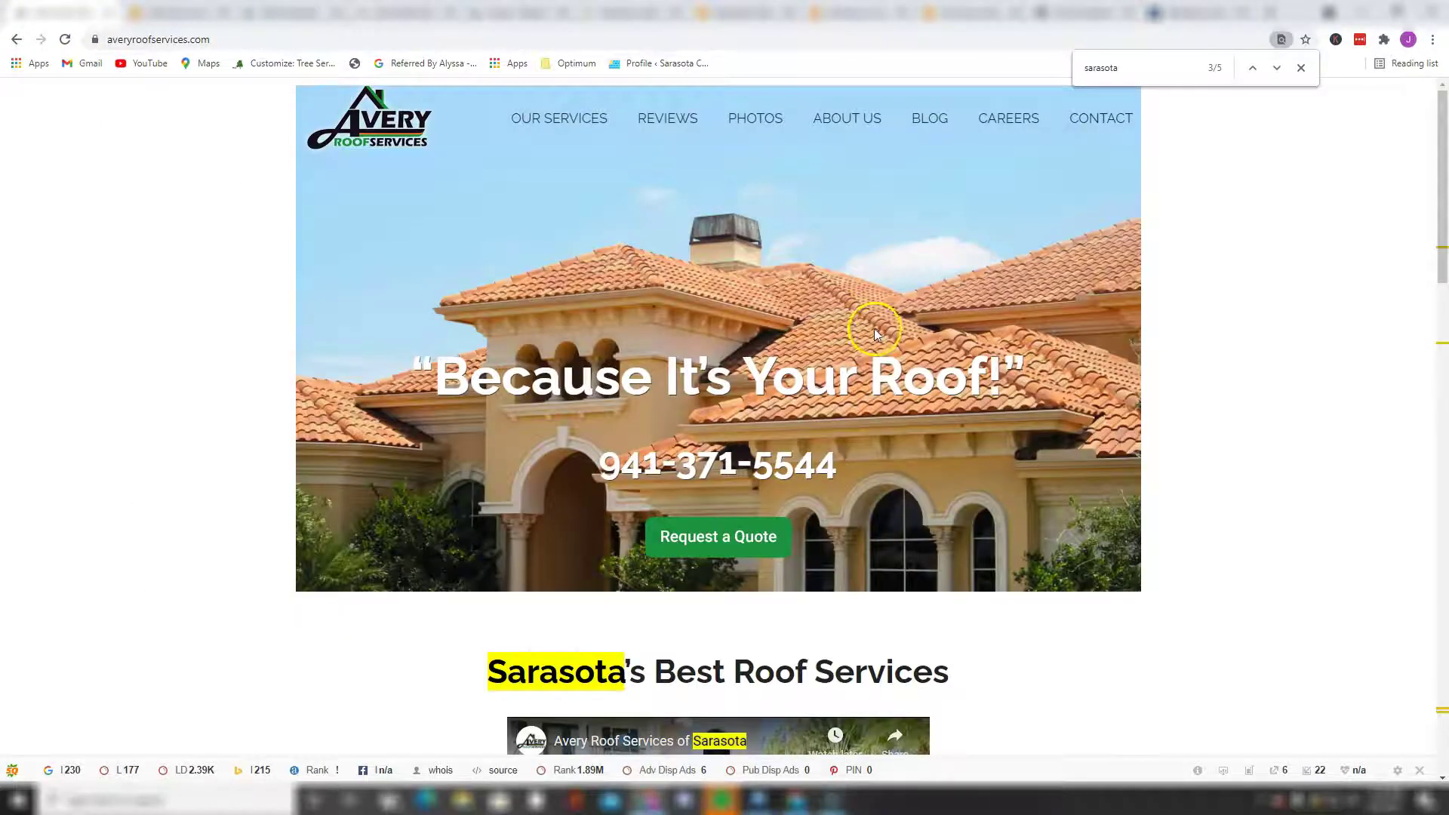